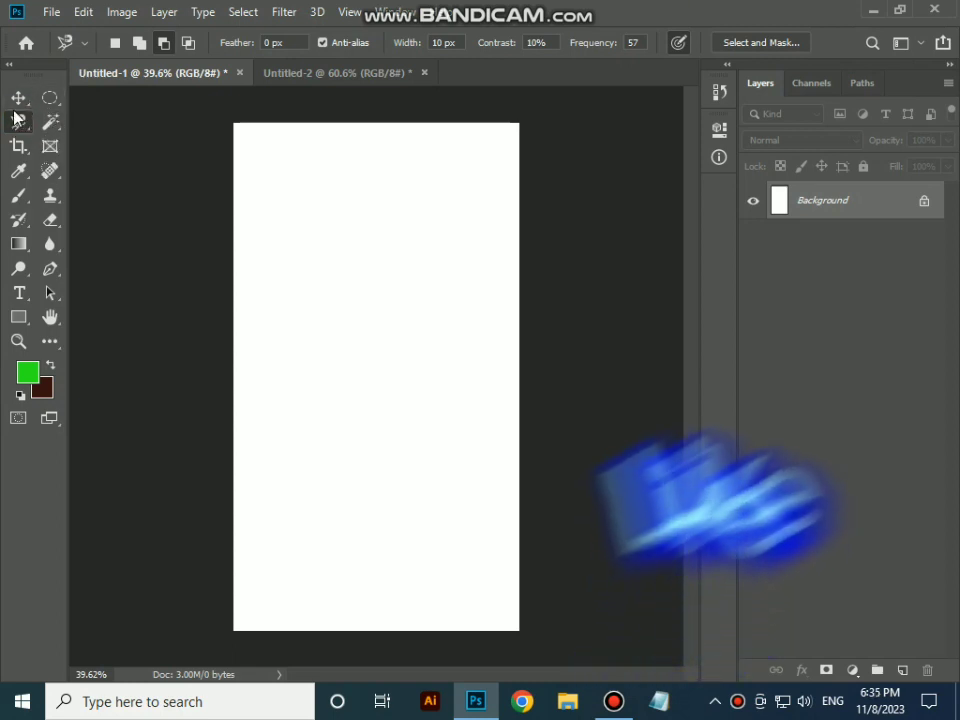
Switch from the Magnetic Lasso to the freehand Lasso tool.
right_click(18, 121)
left_click(75, 122)
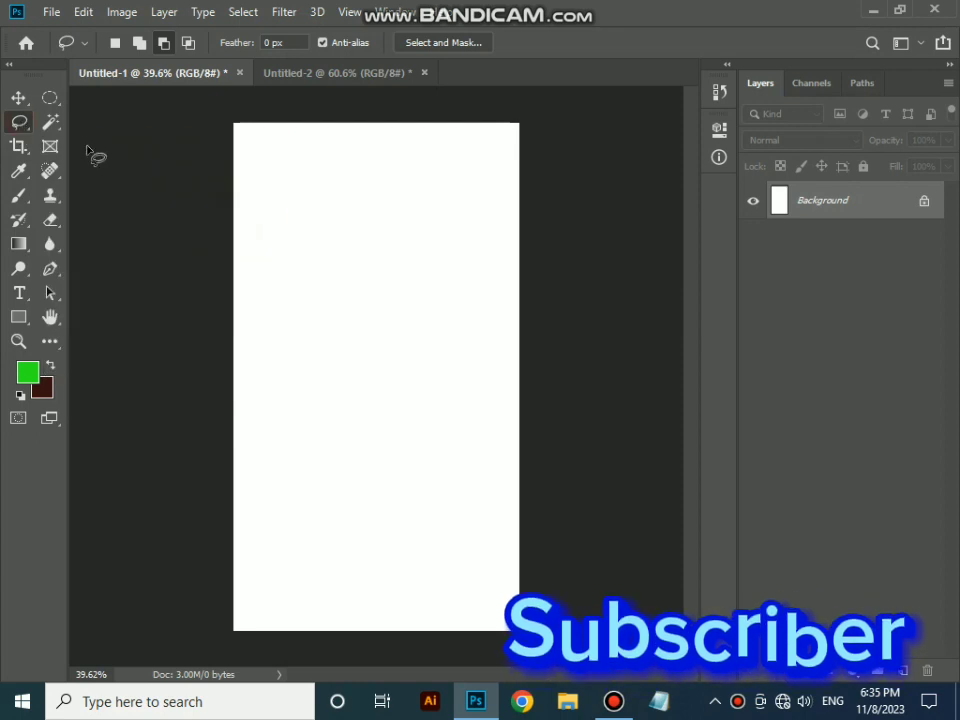
left_click(264, 197)
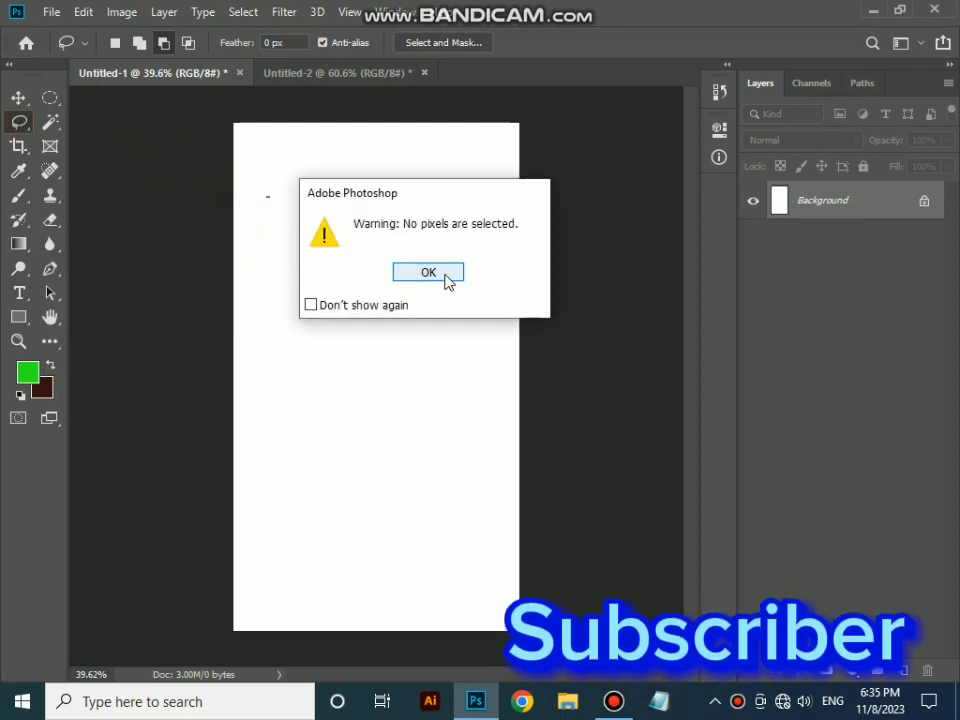
left_click(445, 276)
mouse_move(340, 228)
left_mouse_down()
mouse_move(480, 251)
mouse_move(455, 412)
mouse_move(318, 375)
mouse_move(304, 296)
mouse_move(340, 232)
left_mouse_up()
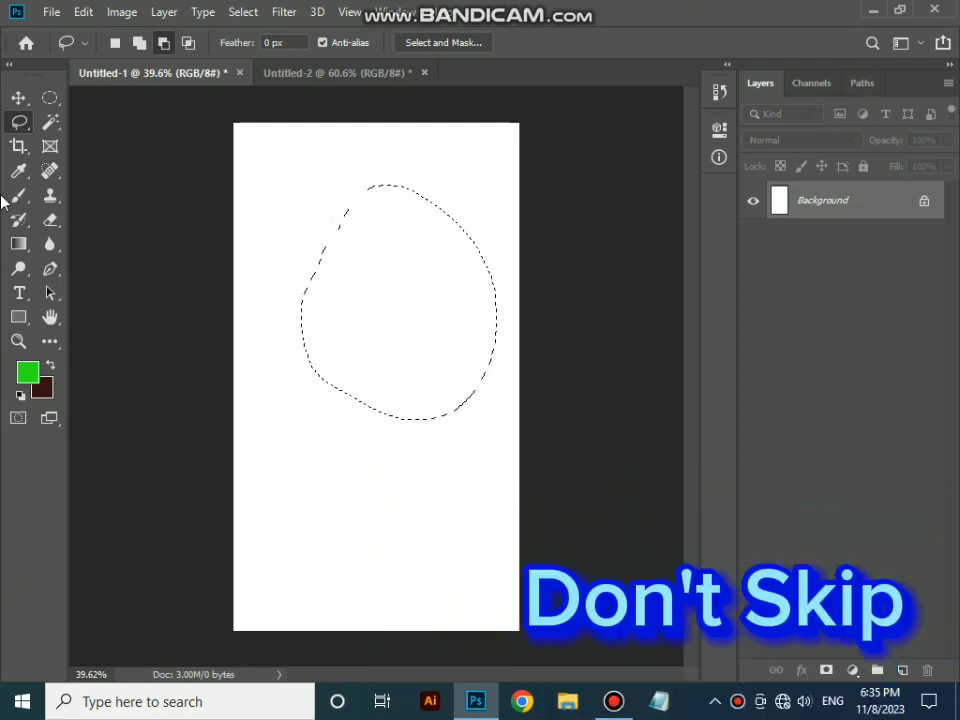
key("ctrl+d")
Place the purple flower JPG named "images" from the Downloads folder as an embedded image.
left_click(46, 12)
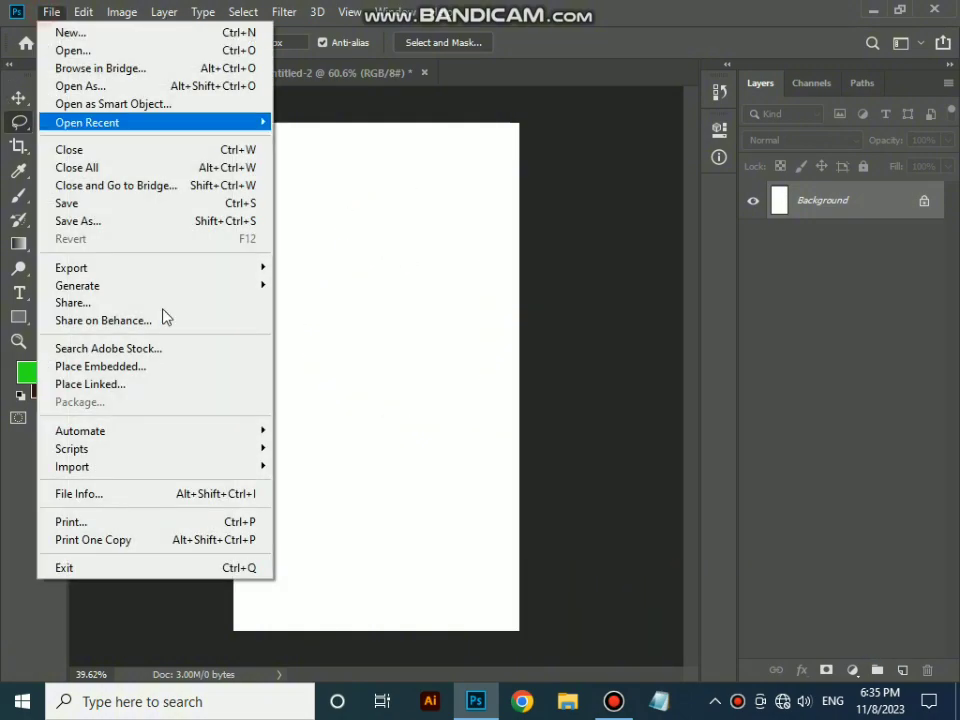
left_click(155, 369)
scroll(340, 330, "down", 3)
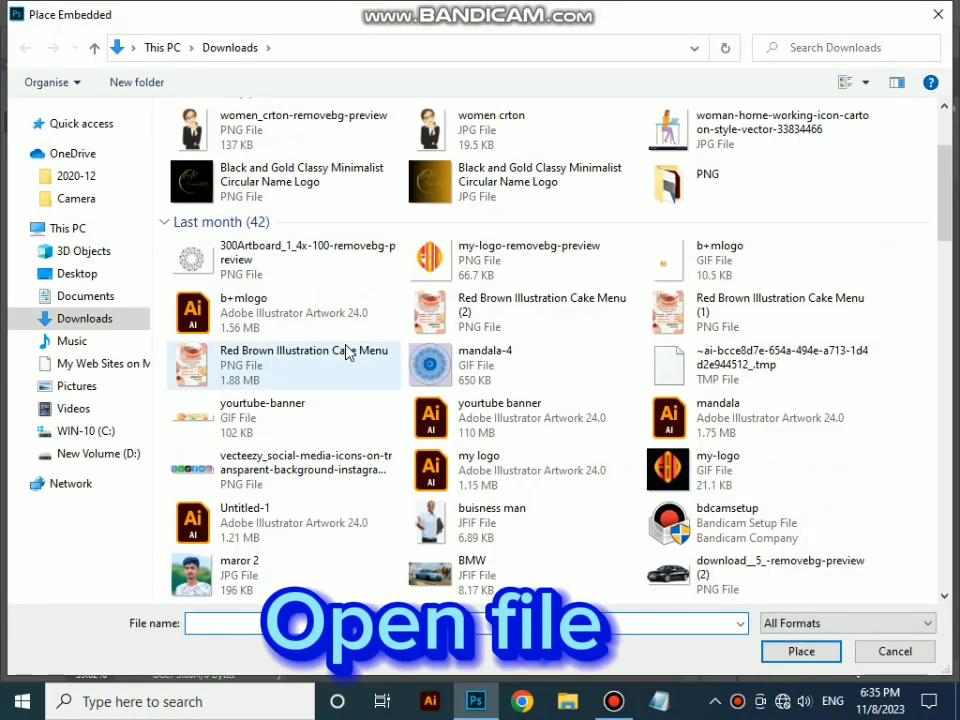
scroll(345, 352, "down", 15)
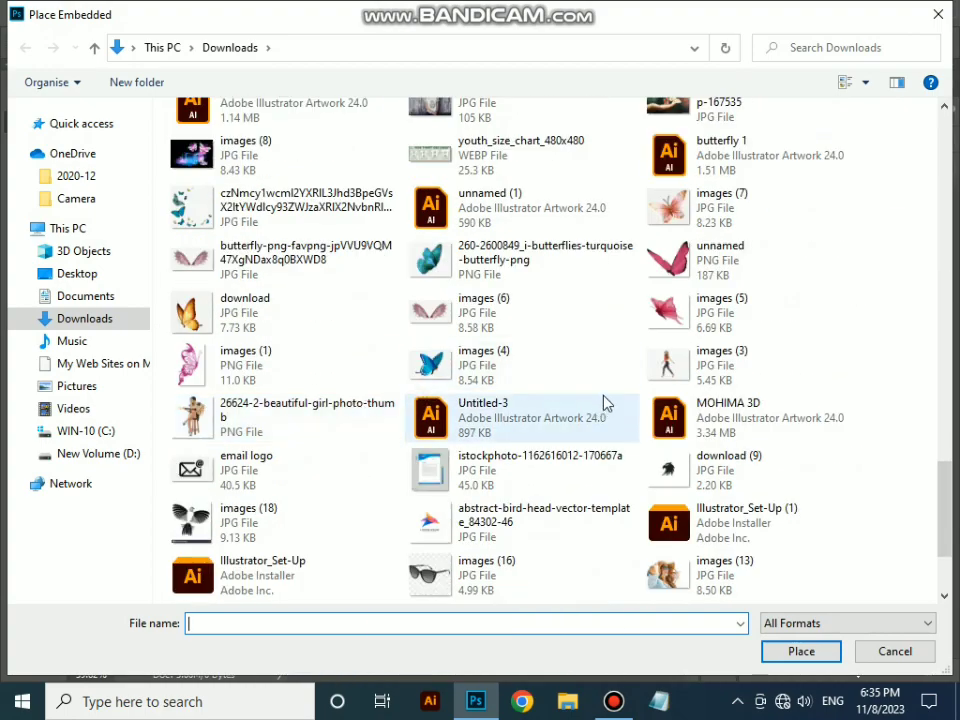
scroll(460, 370, "down", 3)
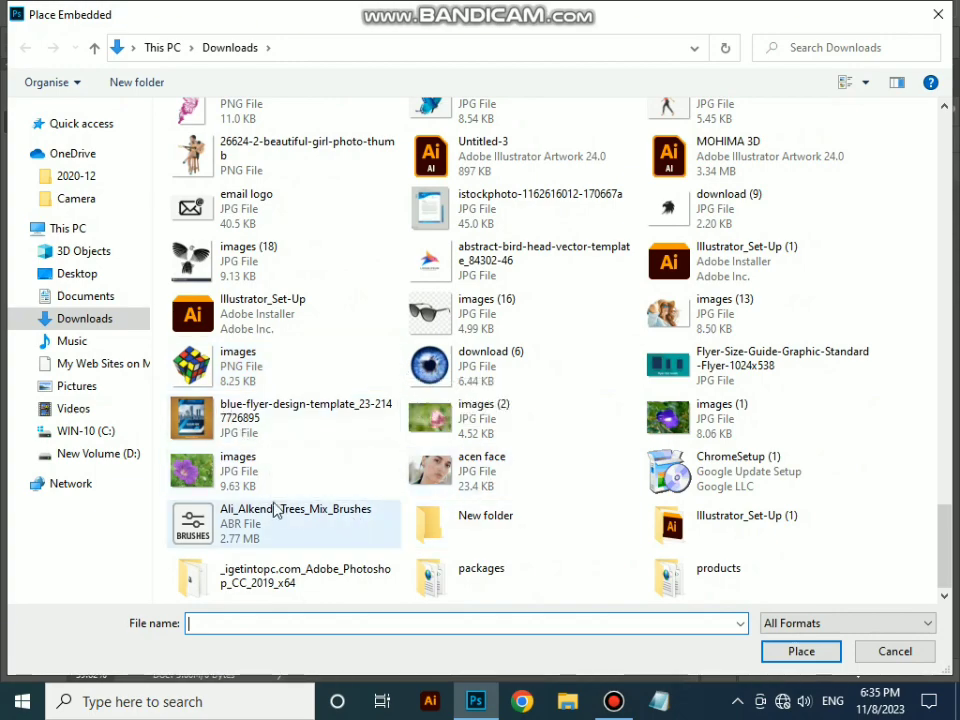
left_click(197, 476)
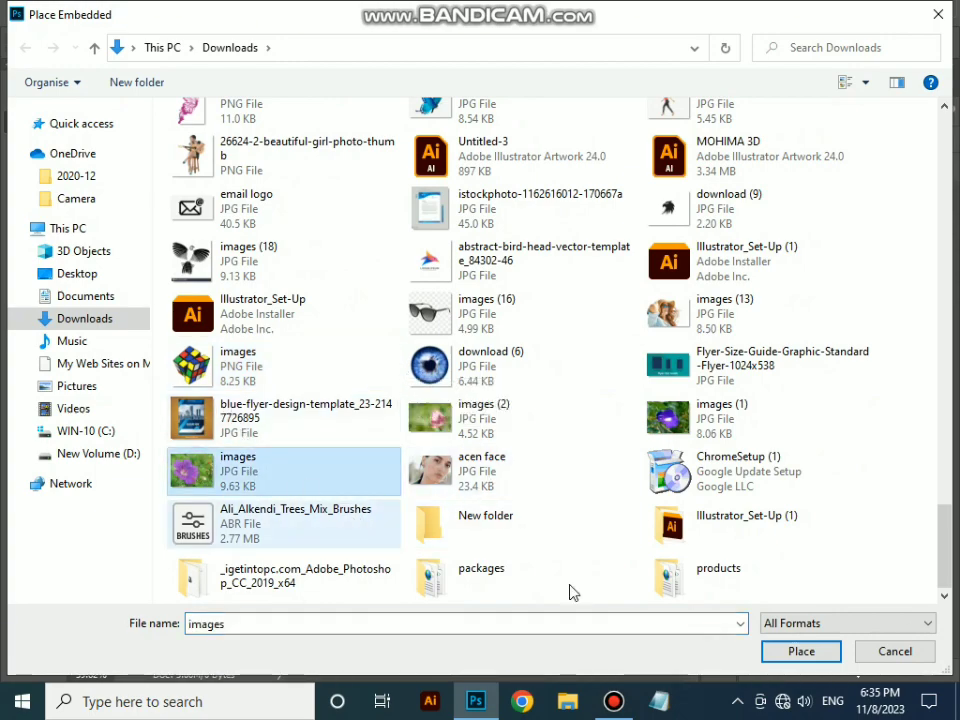
left_click(800, 650)
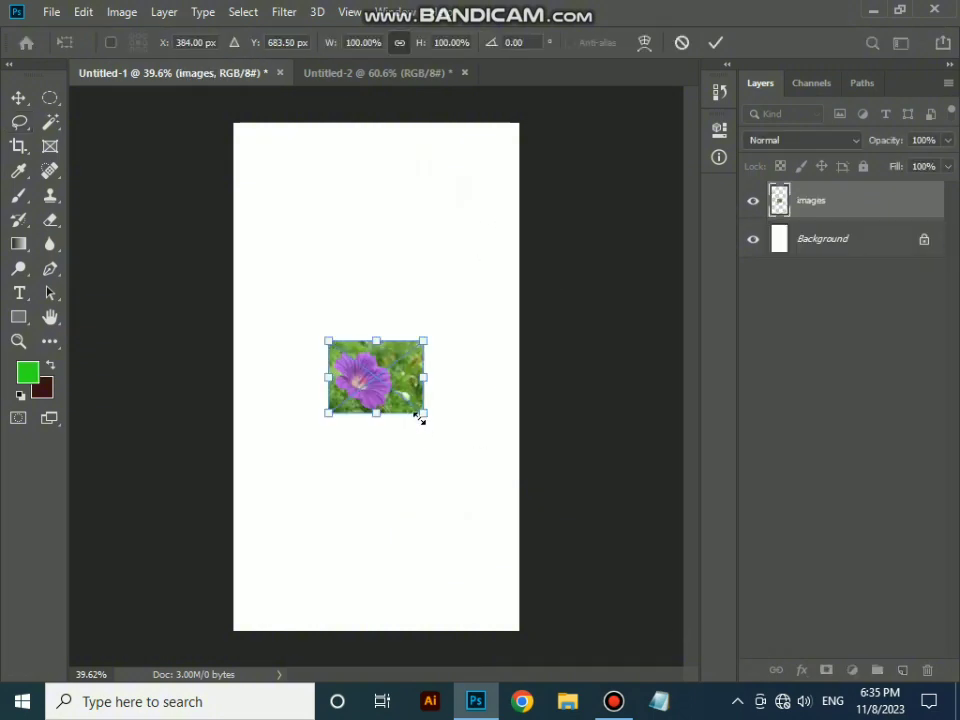
Enlarge the placed flower picture to about 309% width and 408% height so it spans the canvas width, and commit the placement.
left_click_drag(419, 419, 541, 524)
left_click_drag(439, 476, 335, 329)
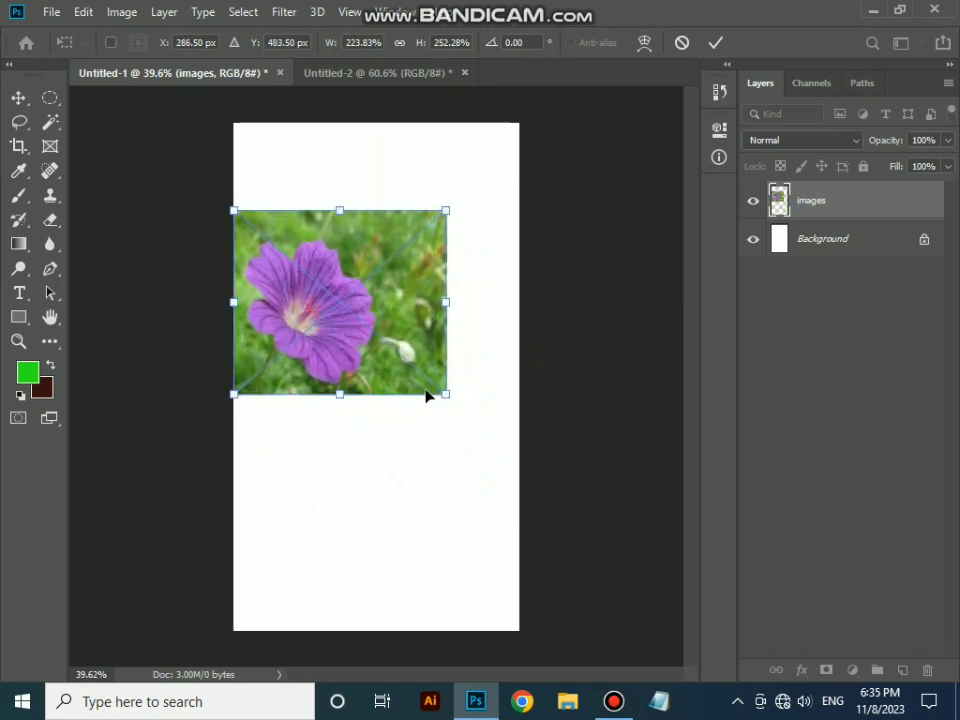
left_click_drag(447, 397, 526, 508)
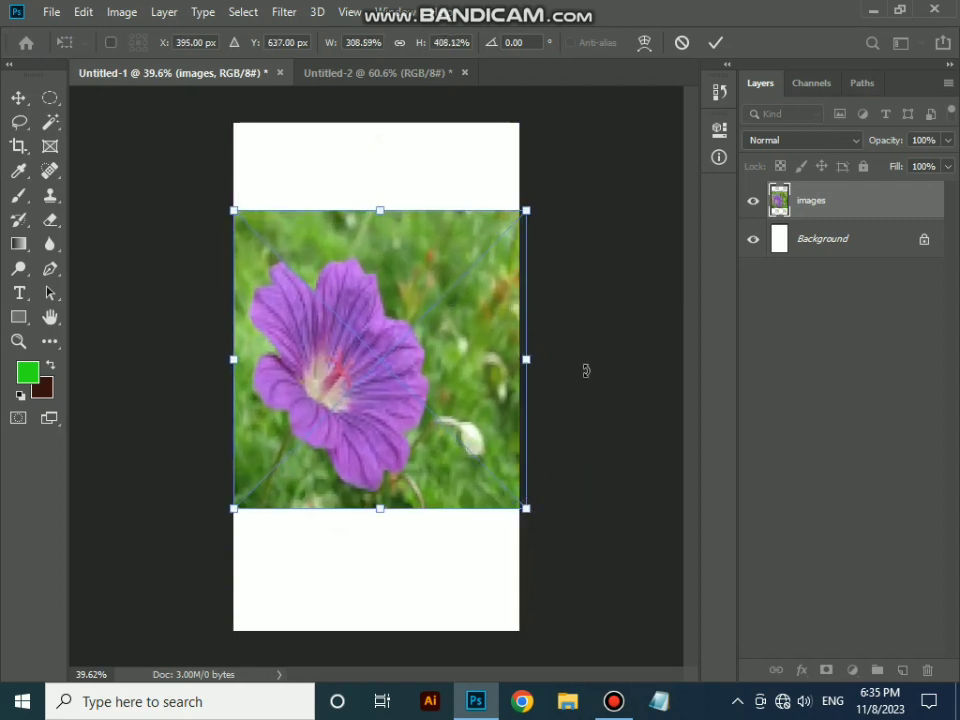
left_click(716, 44)
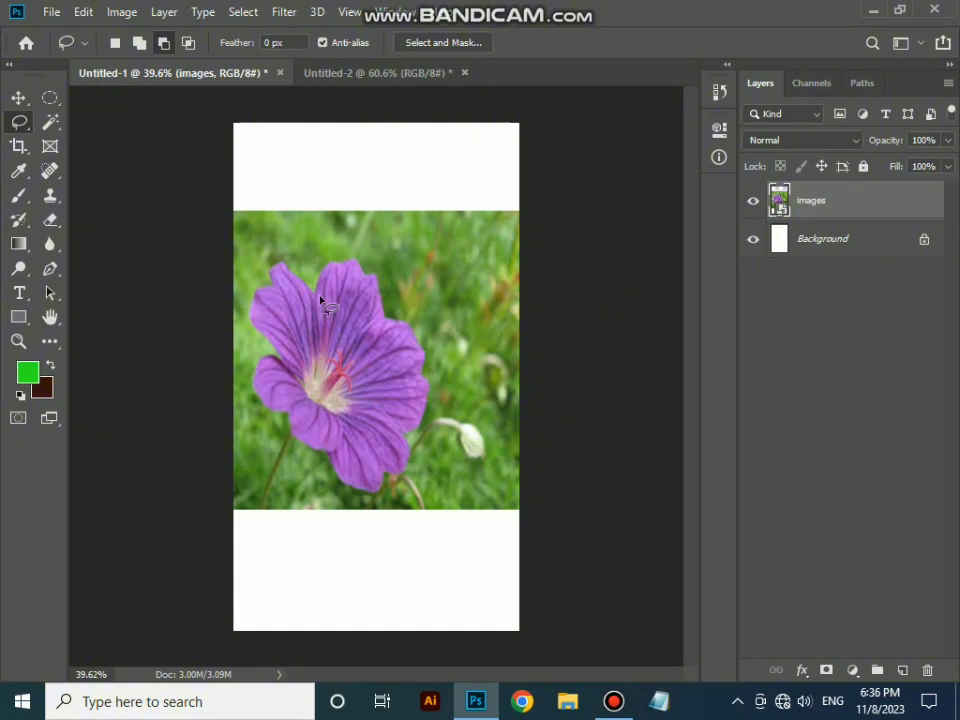
Trace a freehand Lasso selection around the whole outline of the purple flower.
scroll(305, 299, "up", 5)
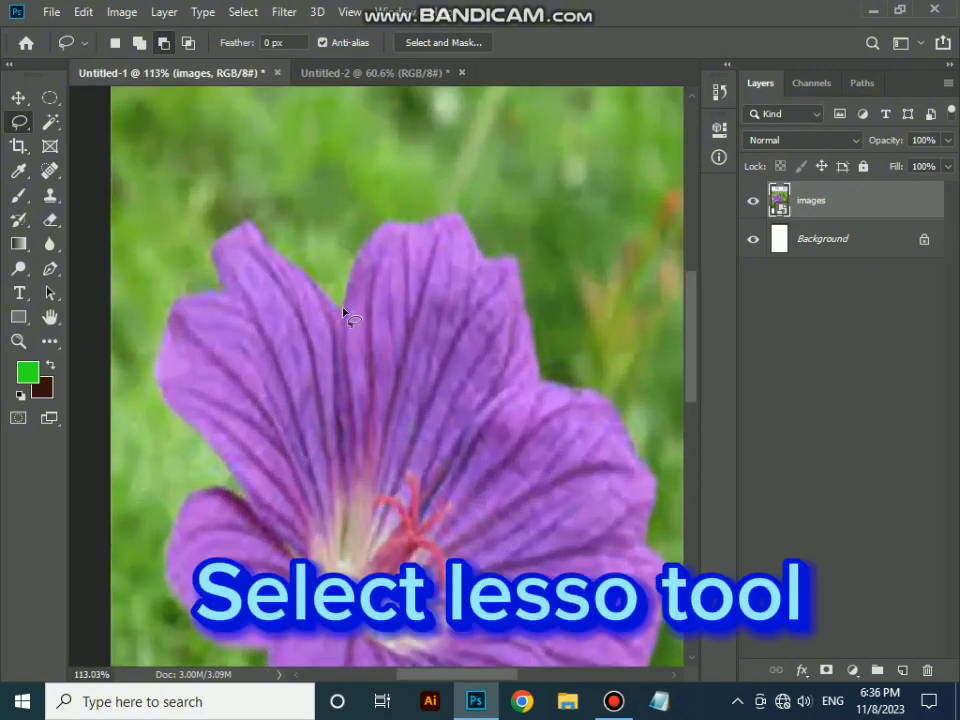
left_click_drag(345, 296, 353, 267)
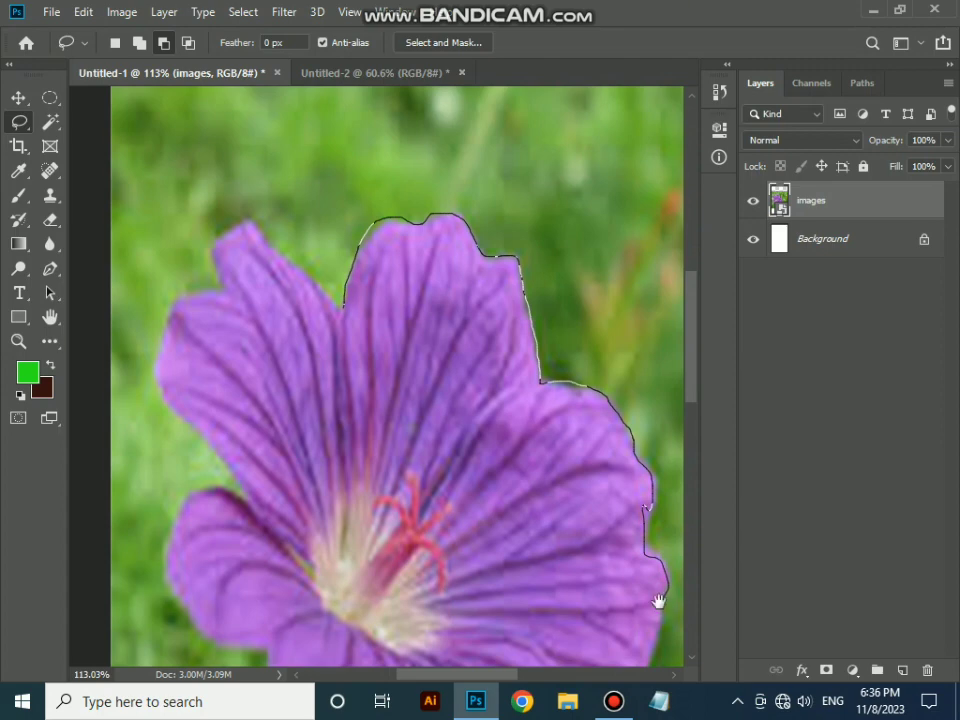
mouse_move(658, 600)
left_mouse_down()
mouse_move(619, 594)
mouse_move(561, 549)
mouse_move(620, 297)
left_mouse_up()
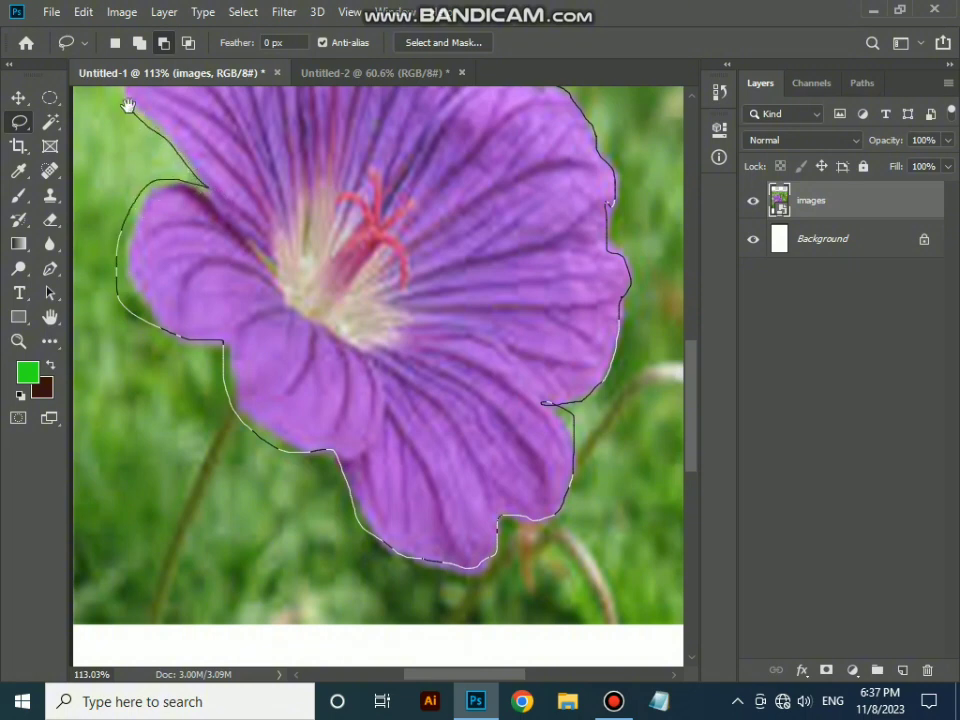
left_click_drag(128, 105, 238, 357)
scroll(238, 357, "down", 7)
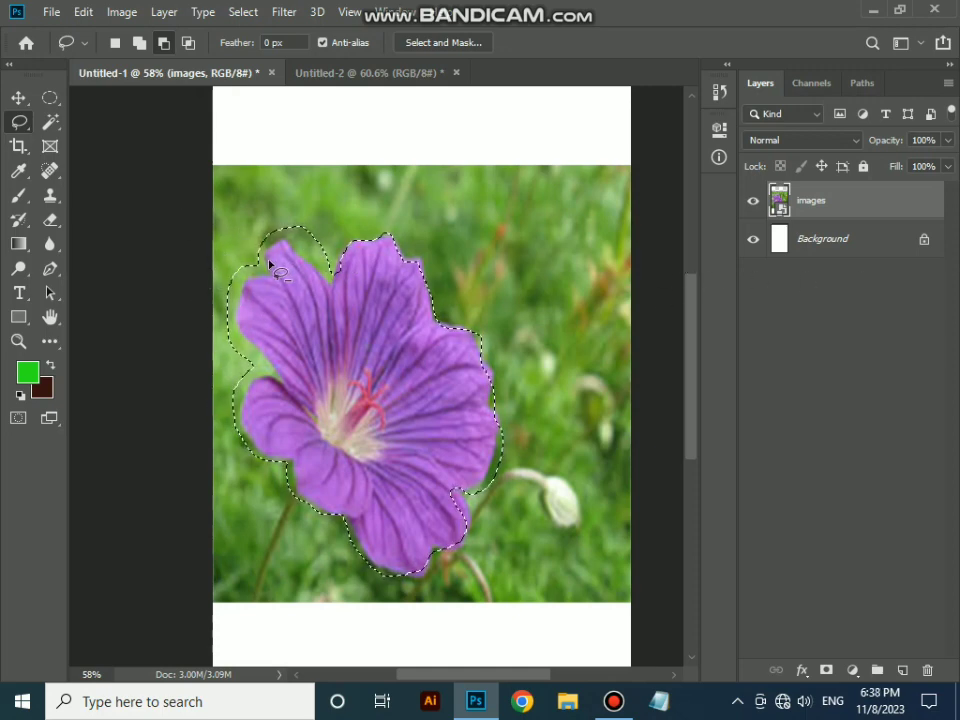
Subtract the excess green margin around the upper-left petals and below the lowest petal from the flower selection.
scroll(271, 265, "up", 3)
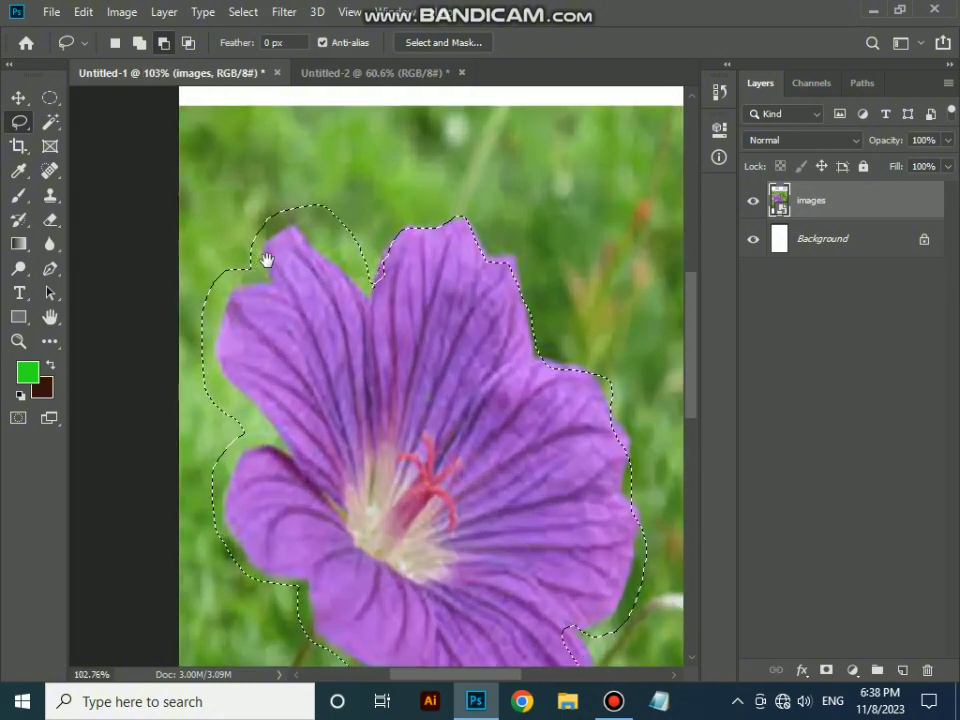
scroll(267, 260, "up", 2)
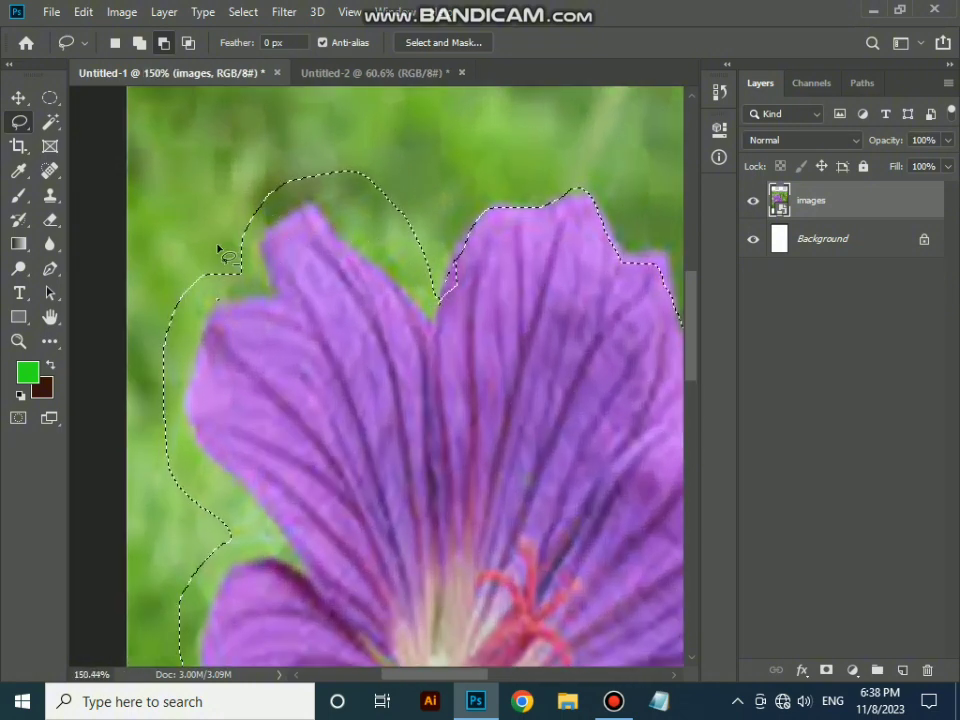
scroll(218, 248, "down", 3)
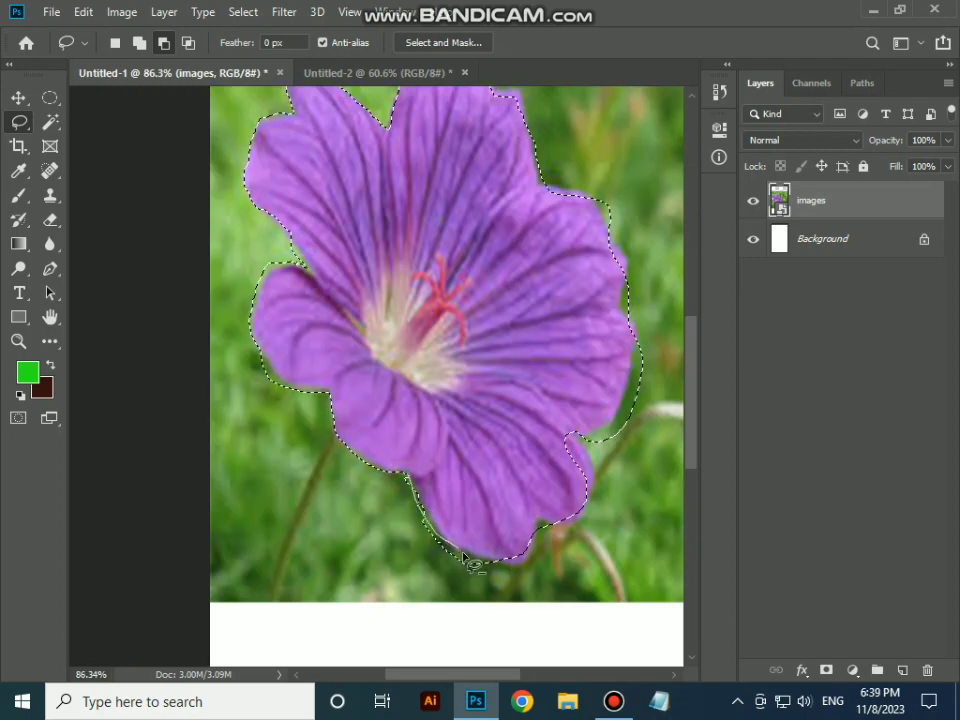
mouse_move(517, 585)
left_mouse_down()
mouse_move(476, 607)
mouse_move(397, 558)
mouse_move(405, 490)
left_mouse_up()
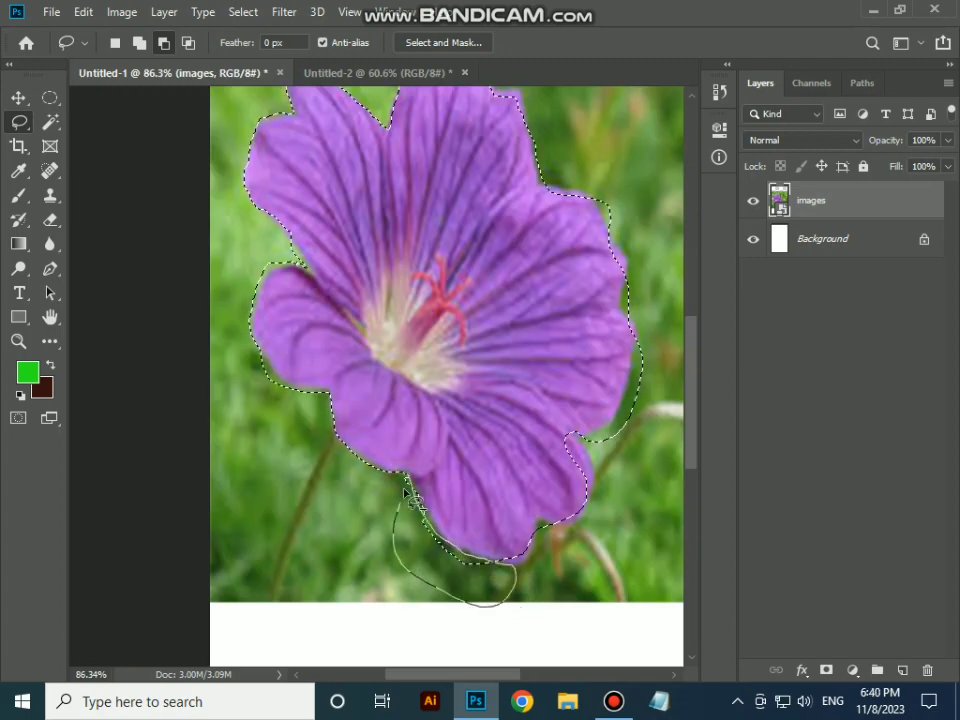
left_click_drag(405, 535, 405, 520)
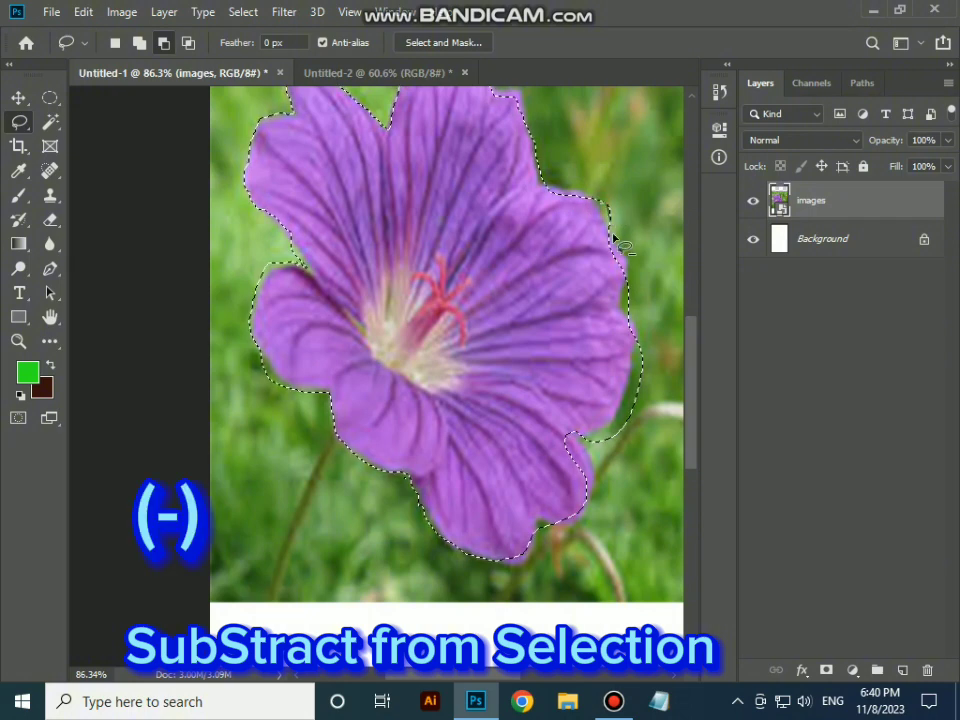
Subtract the excess background along the flower's right-hand petals from the selection.
left_click_drag(620, 249, 626, 286)
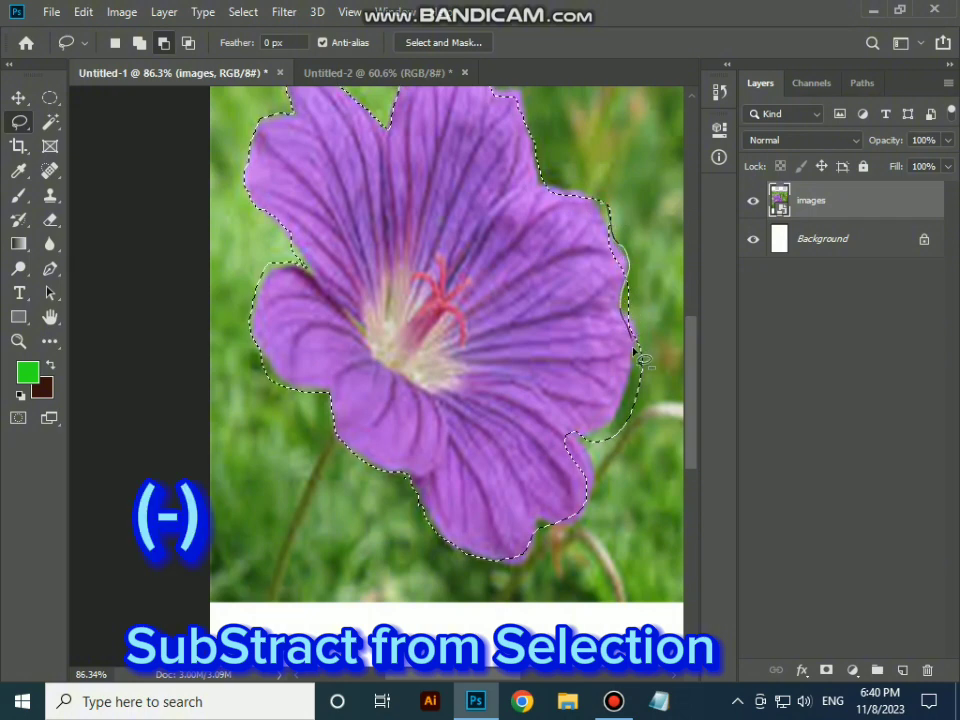
mouse_move(640, 360)
left_mouse_down()
mouse_move(618, 432)
mouse_move(567, 438)
left_mouse_up()
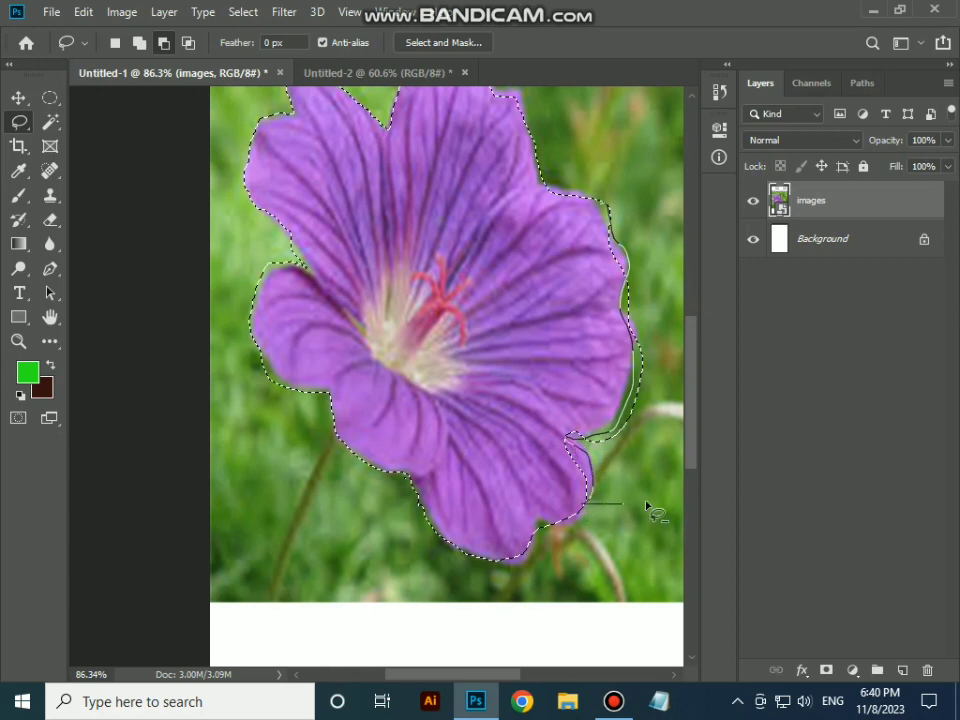
mouse_move(646, 508)
left_mouse_down()
mouse_move(660, 458)
mouse_move(658, 291)
mouse_move(632, 186)
mouse_move(611, 183)
mouse_move(612, 213)
left_mouse_up()
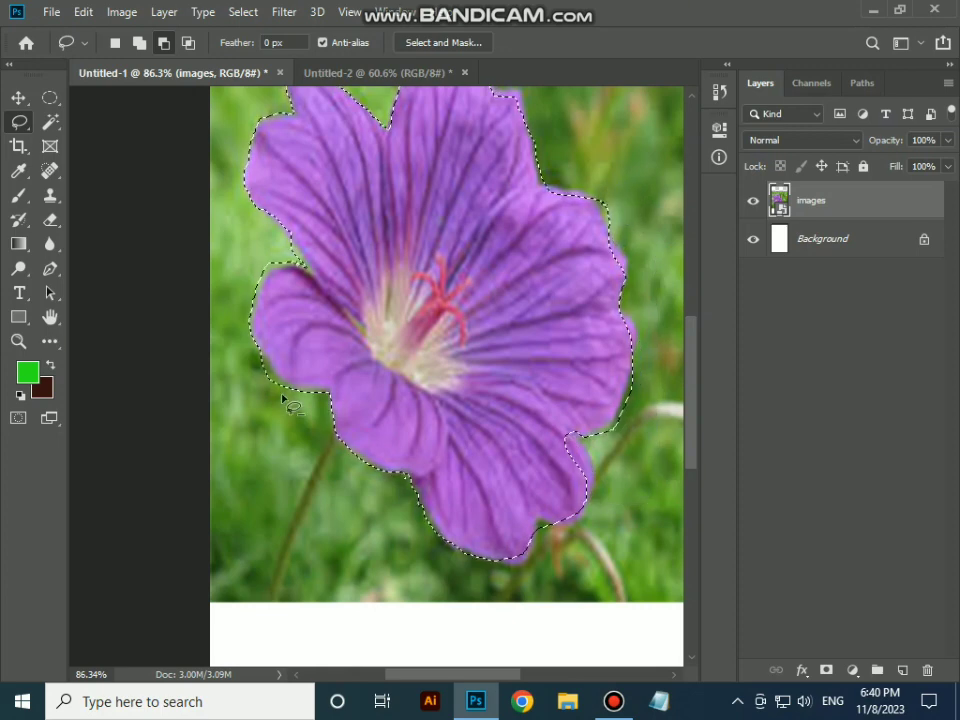
Switch the Lasso to Add to Selection and add the missed outer edge of the lower-right petal.
scroll(587, 486, "up", 4)
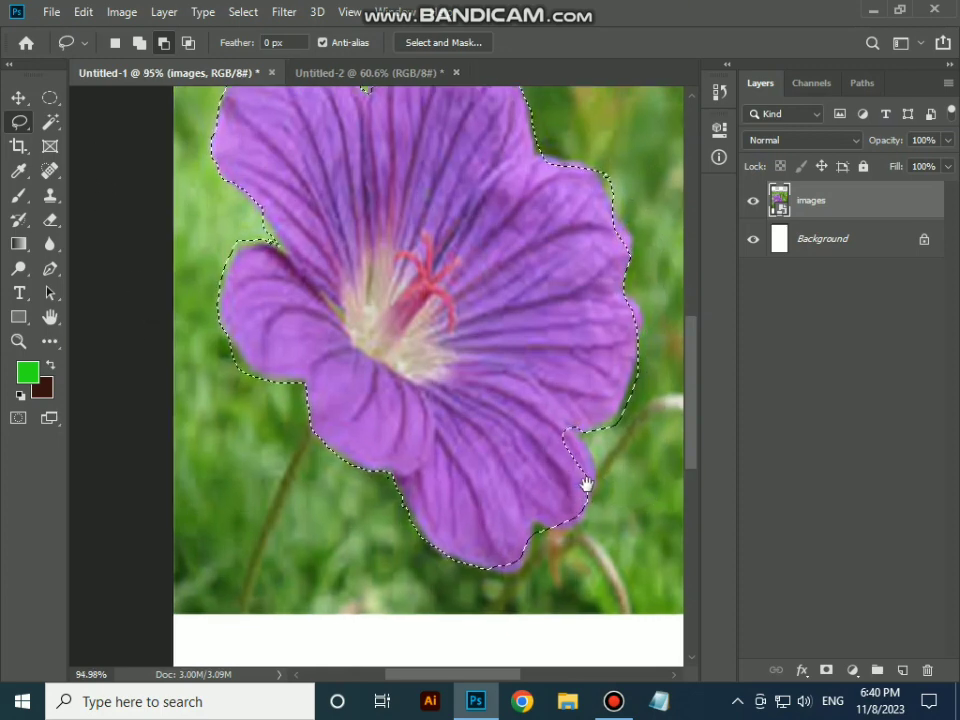
scroll(587, 482, "up", 1)
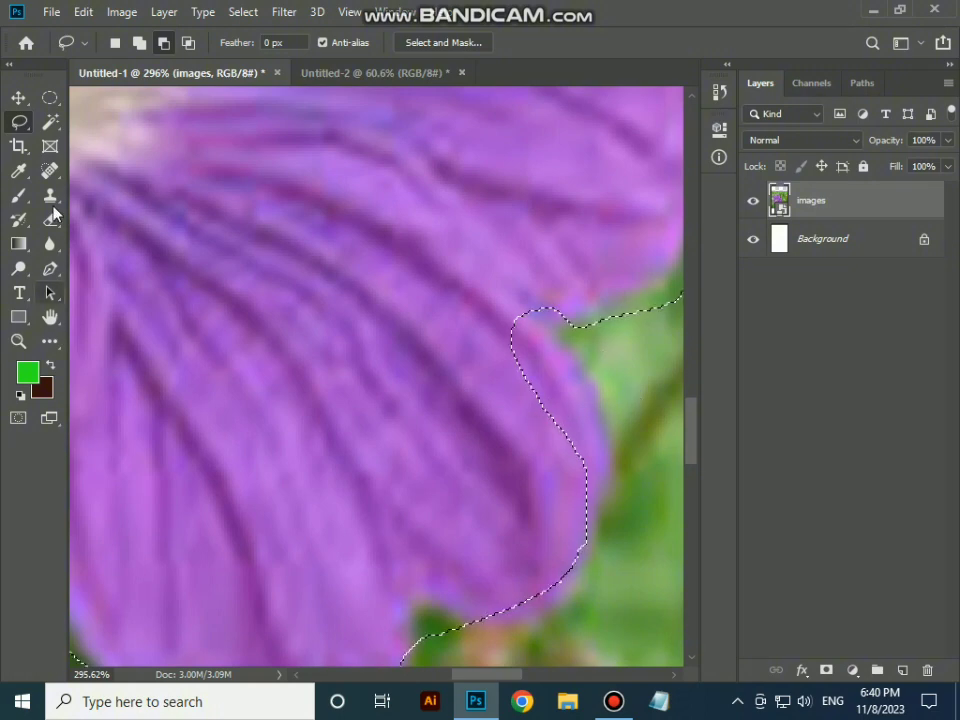
left_click(139, 42)
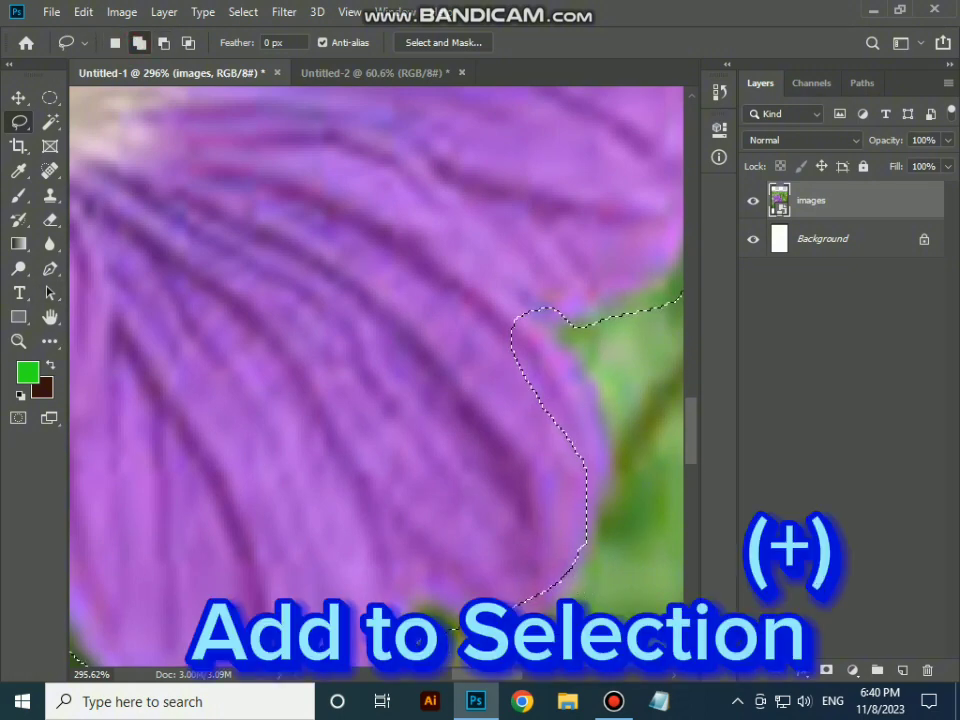
mouse_move(450, 627)
left_mouse_down()
mouse_move(505, 630)
mouse_move(561, 615)
mouse_move(583, 582)
left_mouse_up()
mouse_move(596, 537)
left_mouse_down()
mouse_move(612, 463)
mouse_move(599, 400)
left_mouse_up()
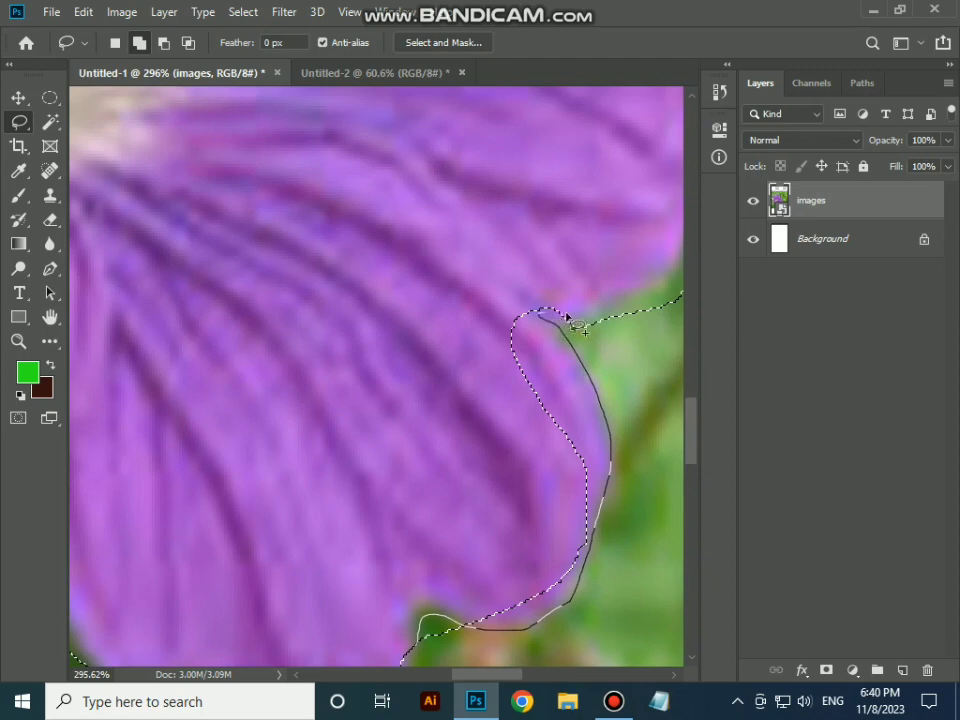
mouse_move(578, 325)
left_mouse_down()
mouse_move(653, 512)
mouse_move(628, 609)
mouse_move(585, 637)
mouse_move(539, 648)
mouse_move(412, 656)
left_mouse_up()
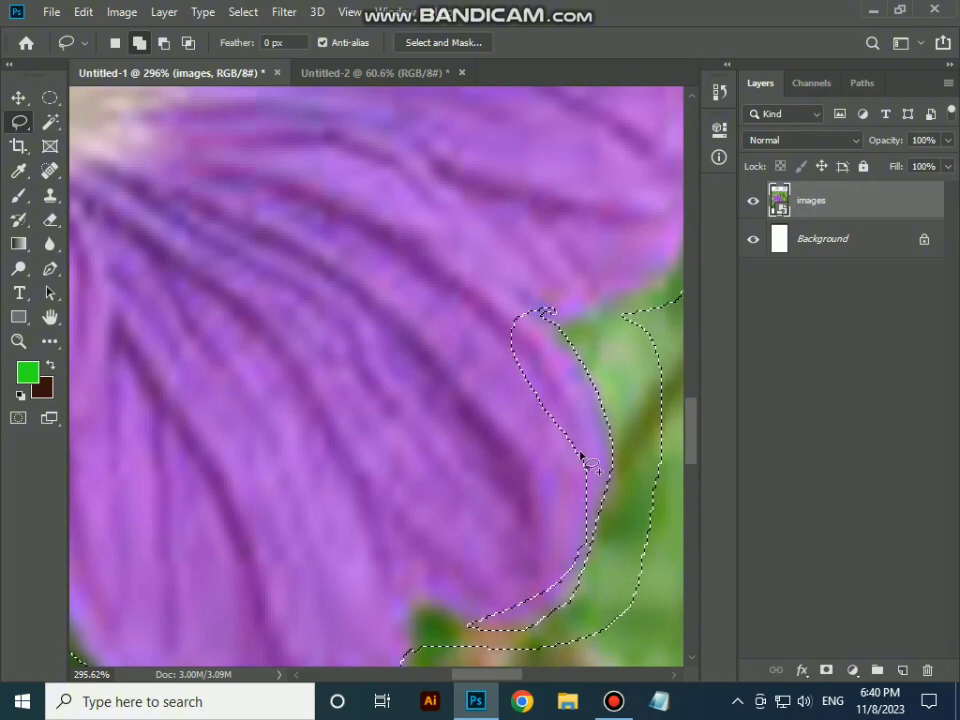
Add the unselected gap inside the lower-right petal to the selection by looping around it.
mouse_move(527, 295)
left_mouse_down()
mouse_move(457, 482)
mouse_move(458, 567)
mouse_move(460, 632)
left_mouse_up()
mouse_move(556, 654)
left_mouse_down()
mouse_move(627, 530)
mouse_move(635, 405)
mouse_move(595, 343)
left_mouse_up()
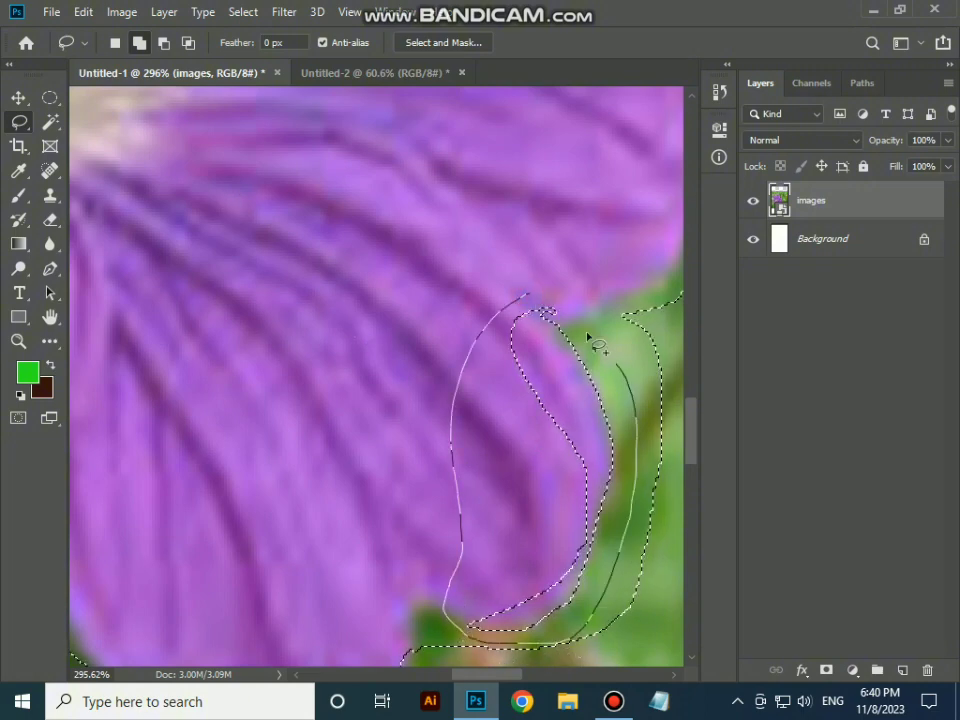
left_click_drag(512, 302, 518, 298)
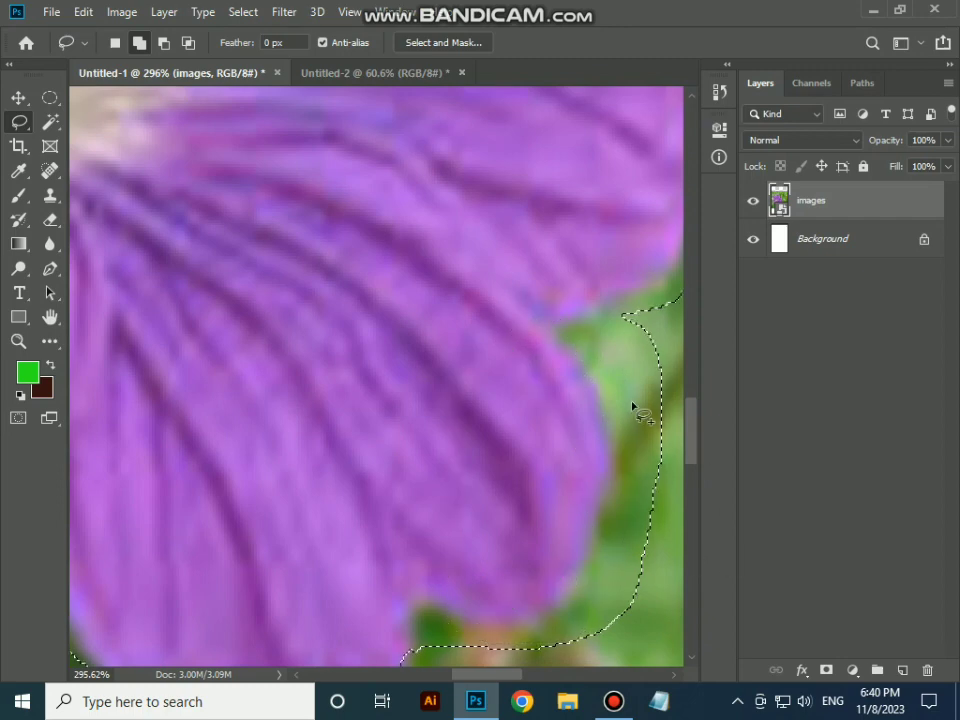
Switch the Lasso to Subtract from Selection and remove the green margin around the lower-right petal from the selection.
scroll(583, 582, "down", 1)
scroll(590, 588, "down", 1)
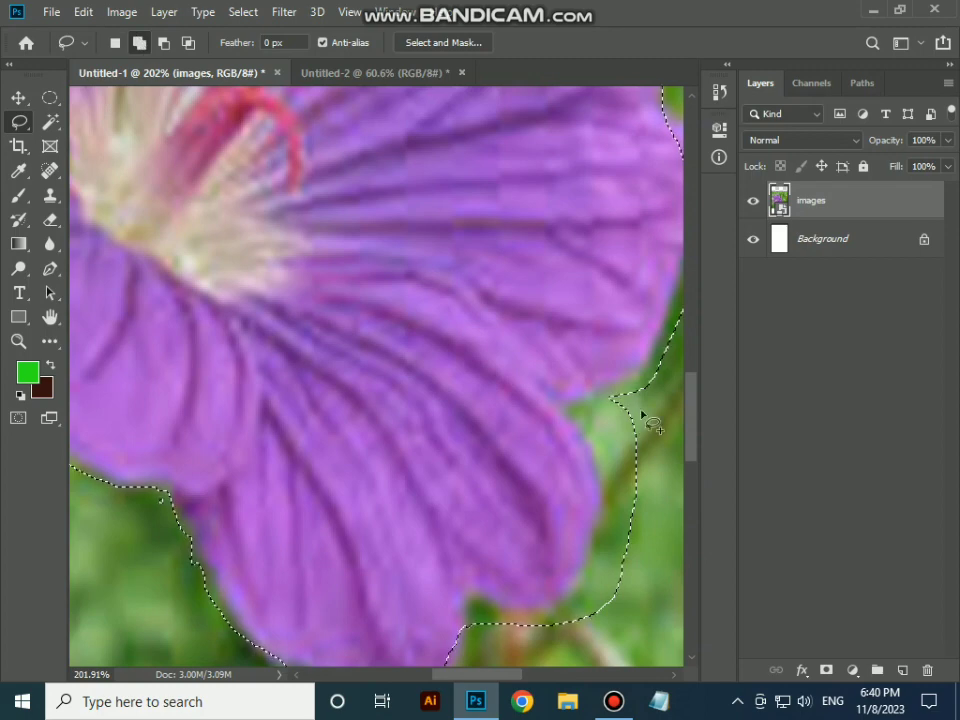
left_click(161, 44)
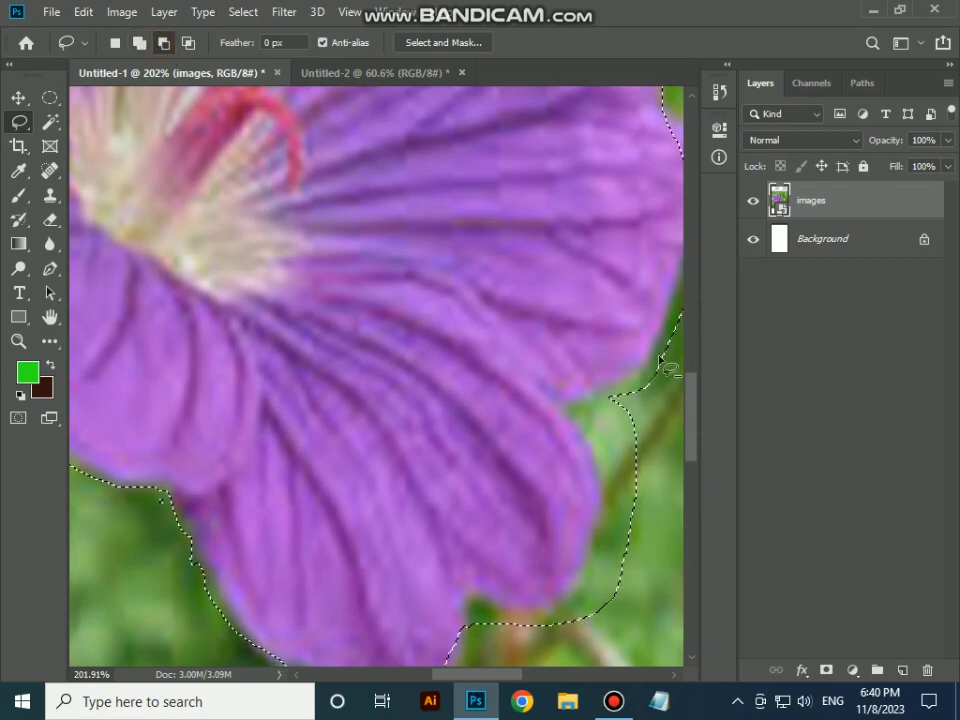
left_click_drag(458, 629, 472, 617)
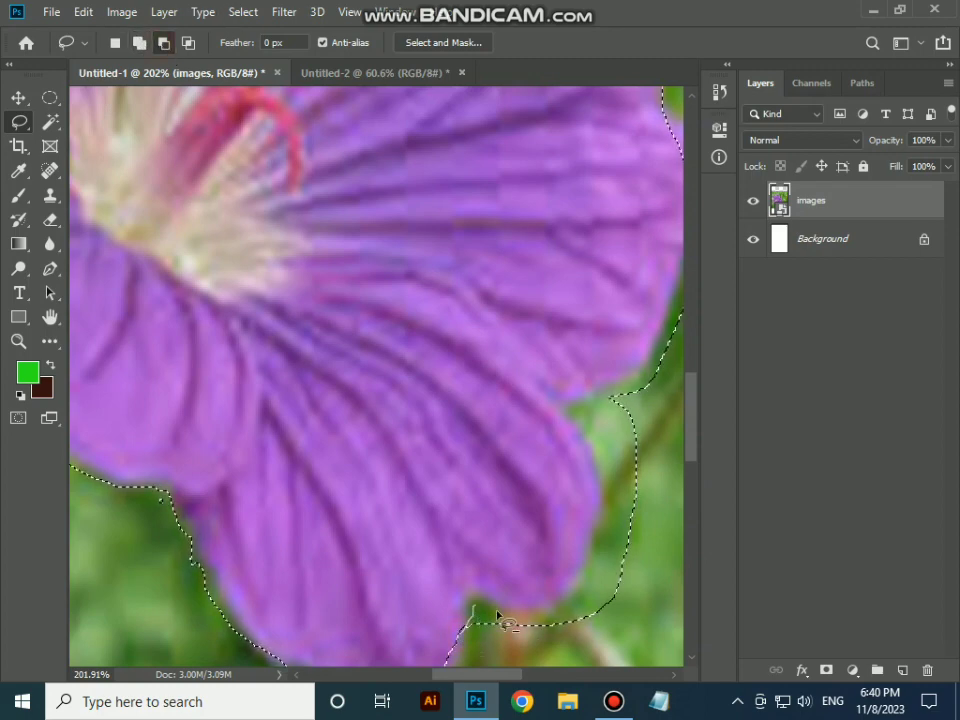
mouse_move(598, 568)
left_mouse_down()
mouse_move(605, 521)
mouse_move(591, 473)
left_mouse_up()
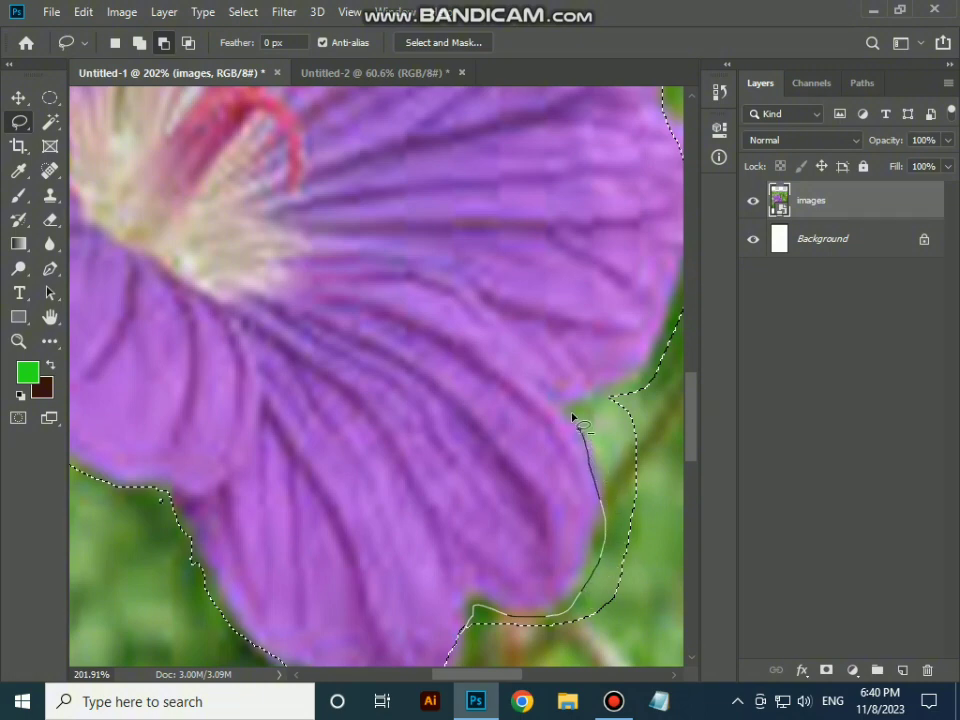
mouse_move(628, 399)
left_mouse_down()
mouse_move(638, 559)
mouse_move(612, 634)
mouse_move(528, 659)
mouse_move(462, 636)
left_mouse_up()
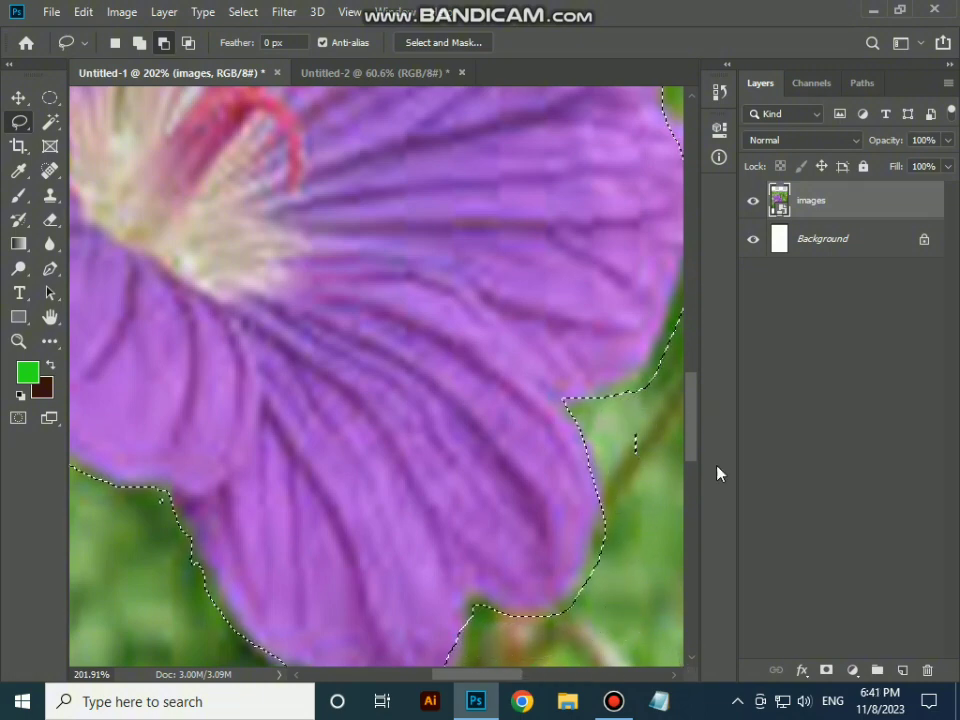
Rasterize the images layer while keeping the refined flower selection active.
scroll(648, 497, "up", 3)
scroll(660, 488, "up", 2)
scroll(666, 476, "down", 7)
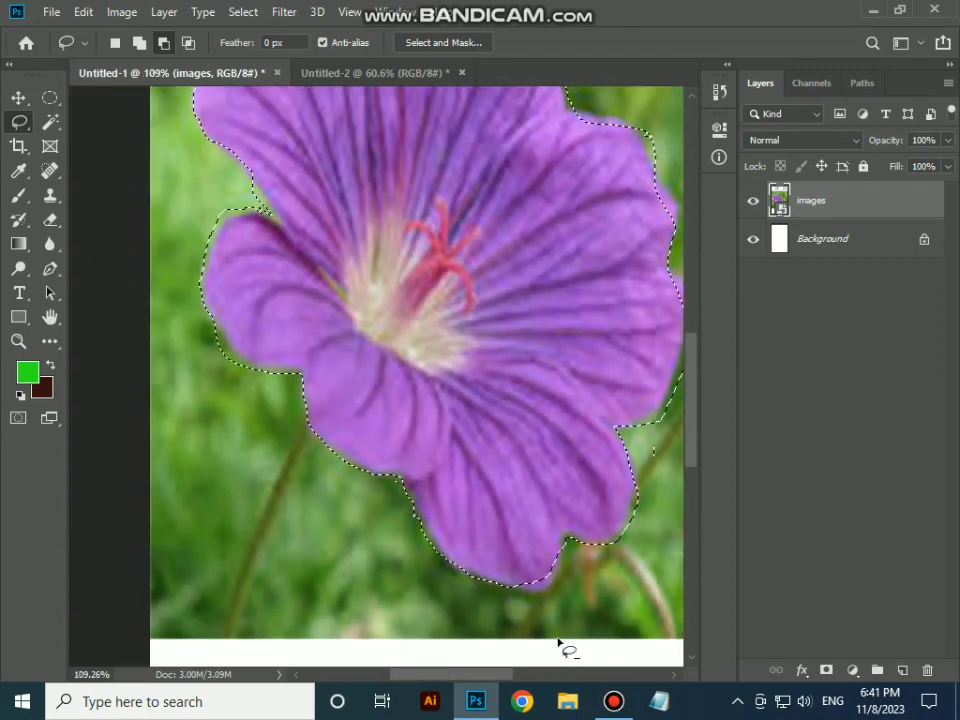
scroll(578, 374, "down", 3)
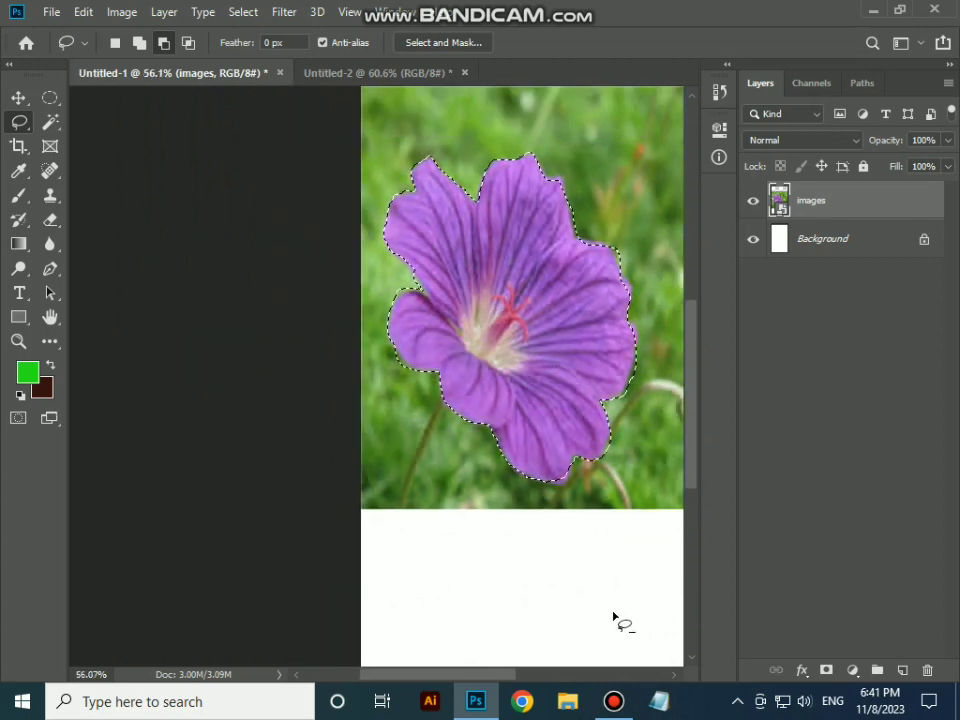
right_click(808, 206)
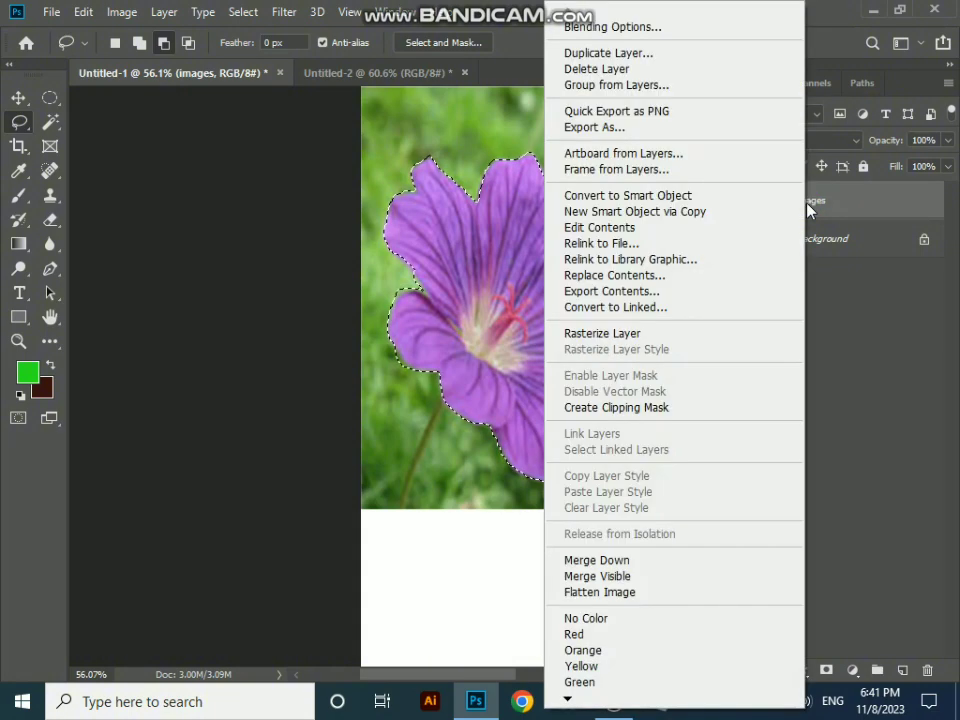
left_click(602, 333)
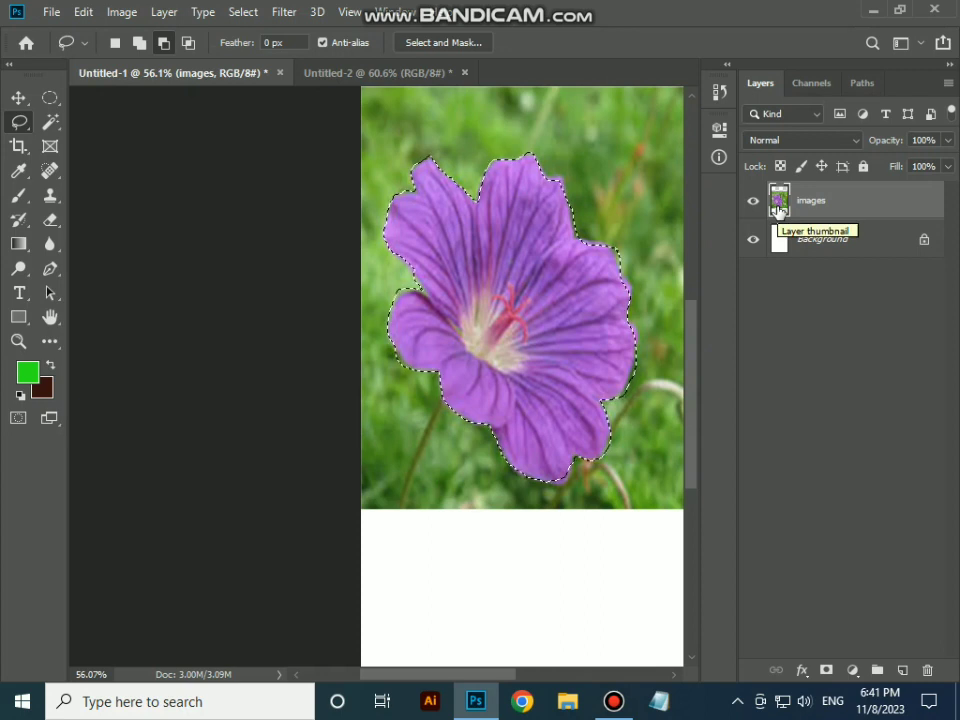
Try deleting the selected flower from the rasterized images layer and undo the deletion.
key("Delete")
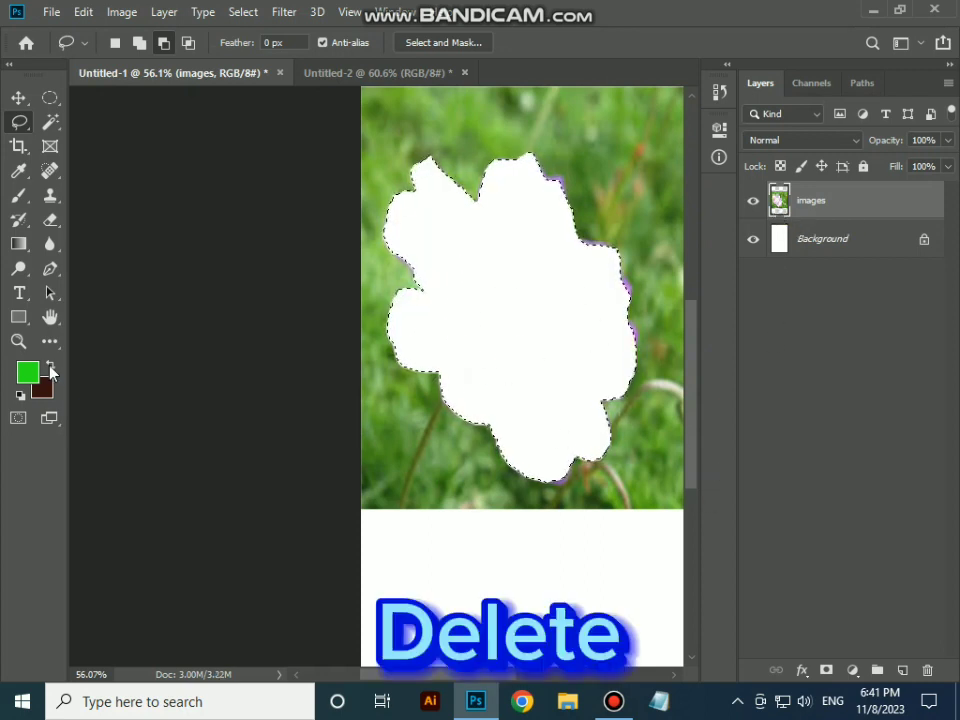
key("ctrl+z")
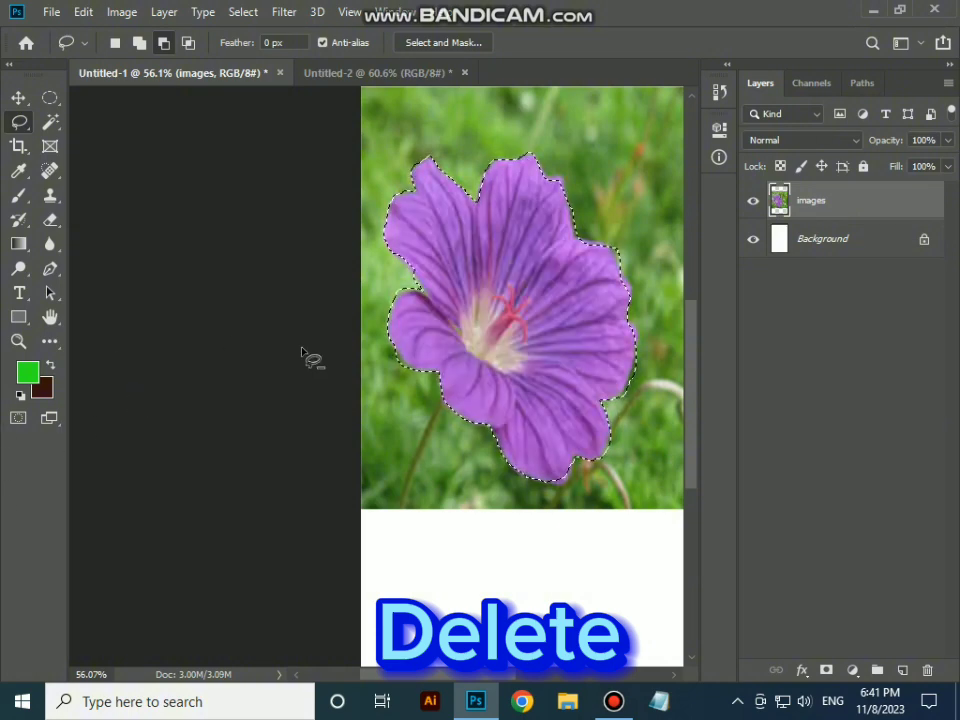
Copy the selected flower and paste it into the Untitled-2 document.
left_click(88, 13)
left_click(166, 138)
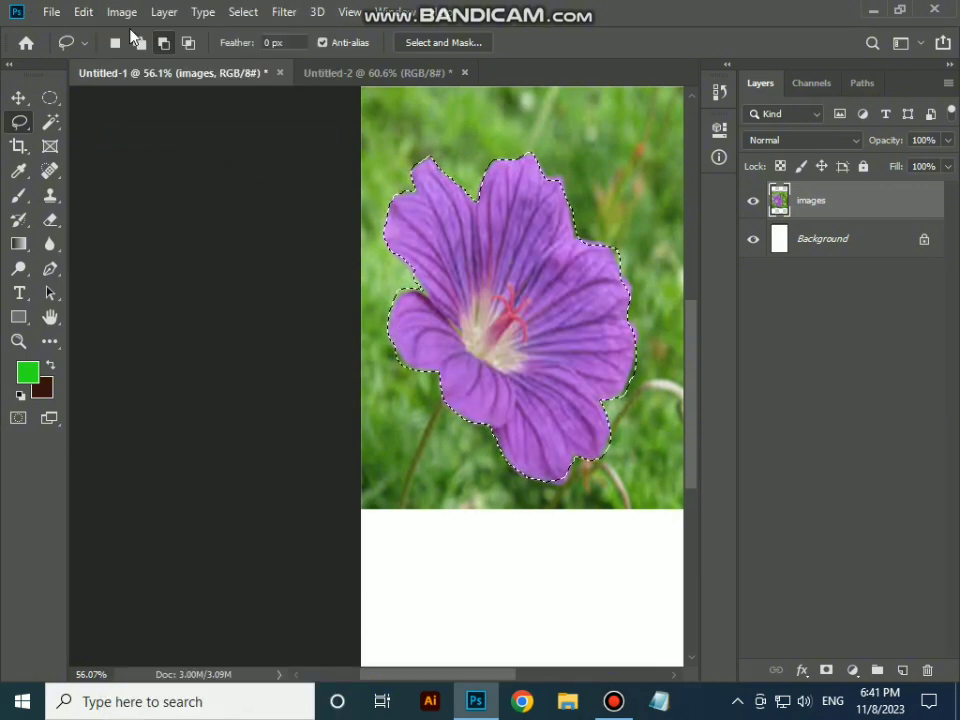
left_click(315, 74)
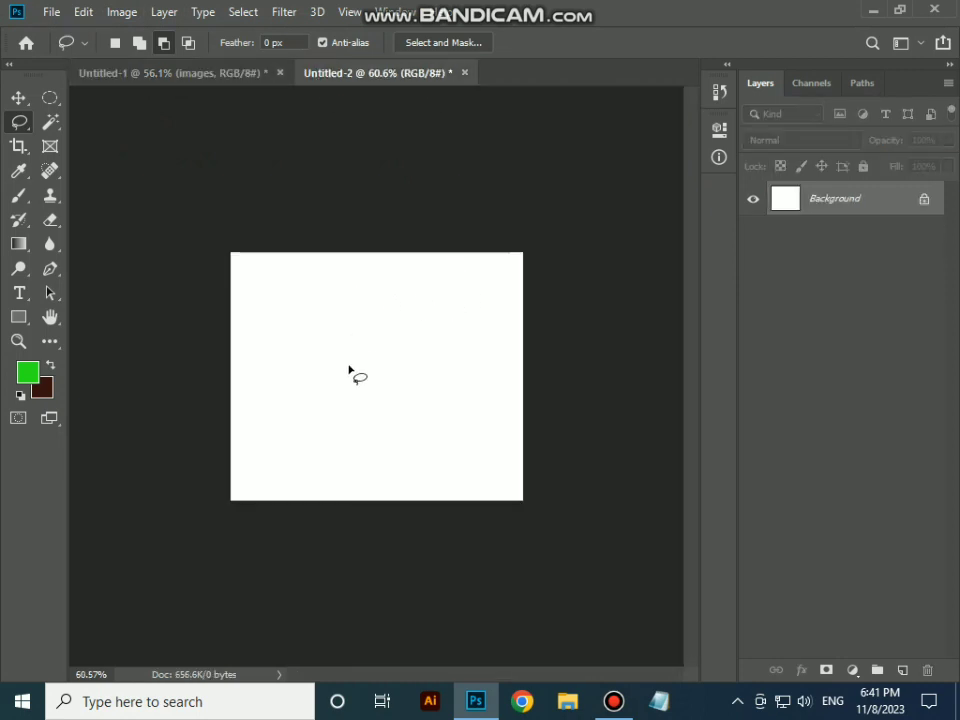
key("ctrl+v")
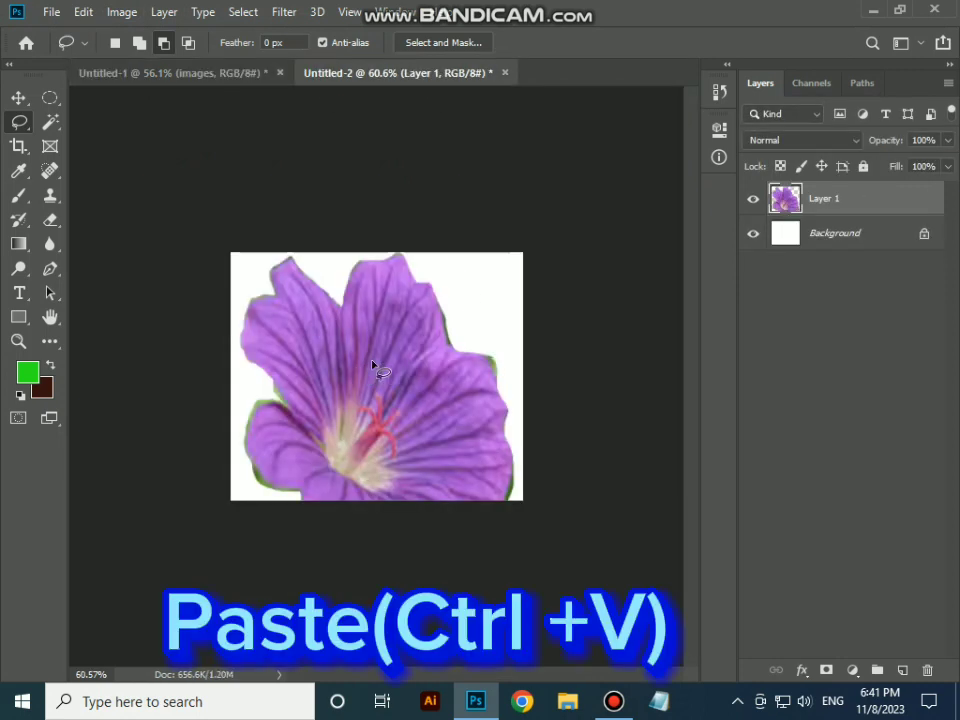
Shift the pasted flower slightly up and to the right on the canvas with the Move tool.
mouse_move(375, 273)
left_mouse_down()
mouse_move(389, 224)
mouse_move(390, 326)
left_mouse_up()
left_click(336, 300)
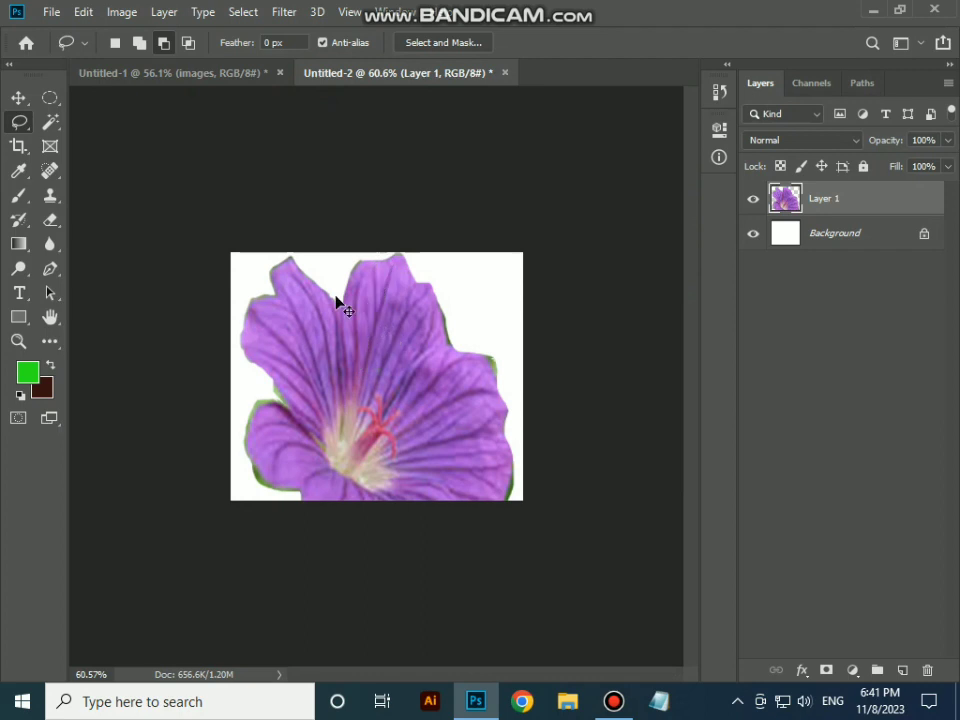
left_click(17, 96)
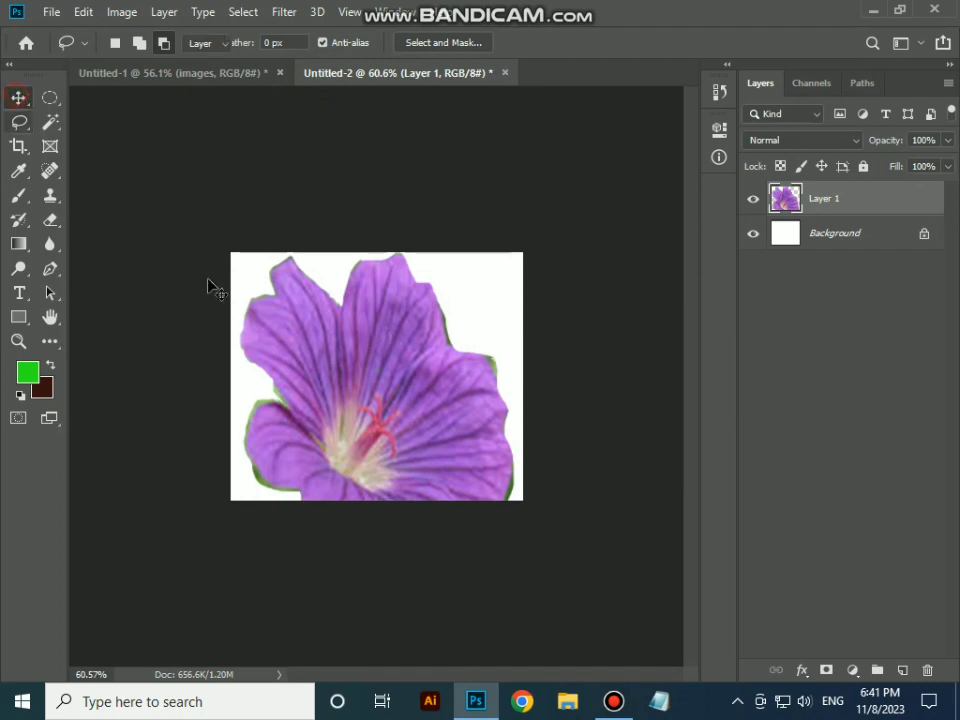
left_click_drag(340, 338, 369, 317)
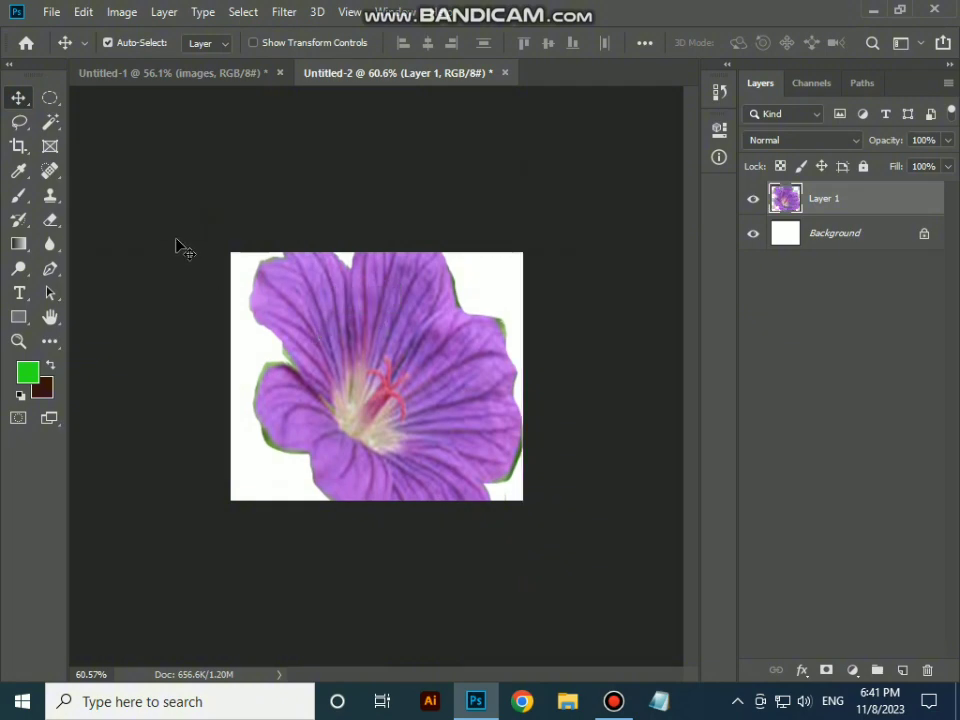
Shrink the pasted flower with Free Transform to about 52% width and 44% height and place it near the canvas centre.
left_click(83, 12)
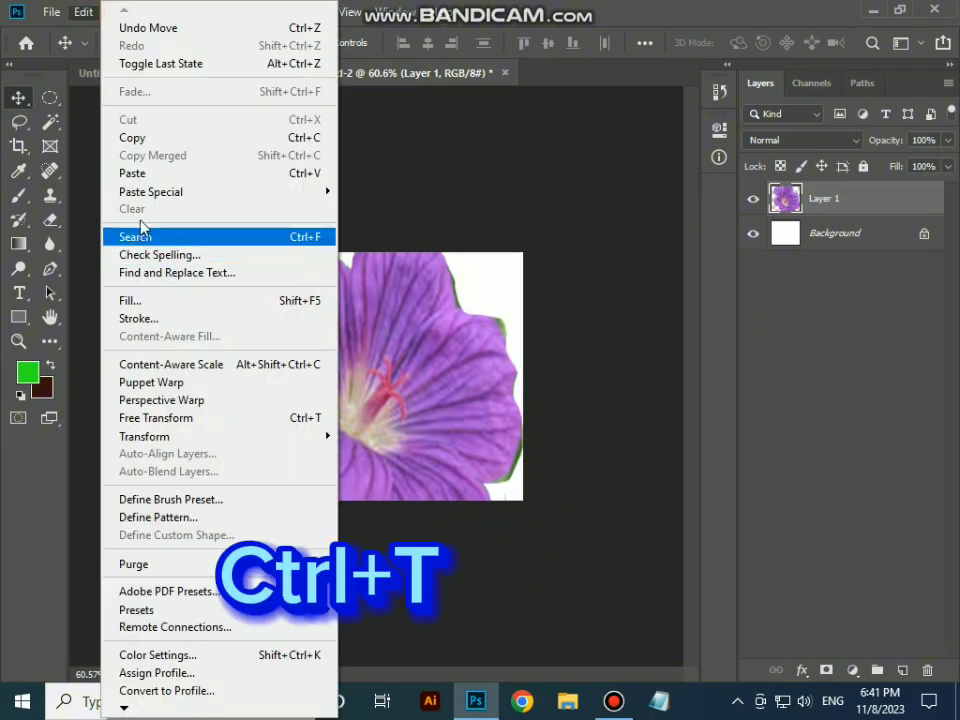
left_click(155, 420)
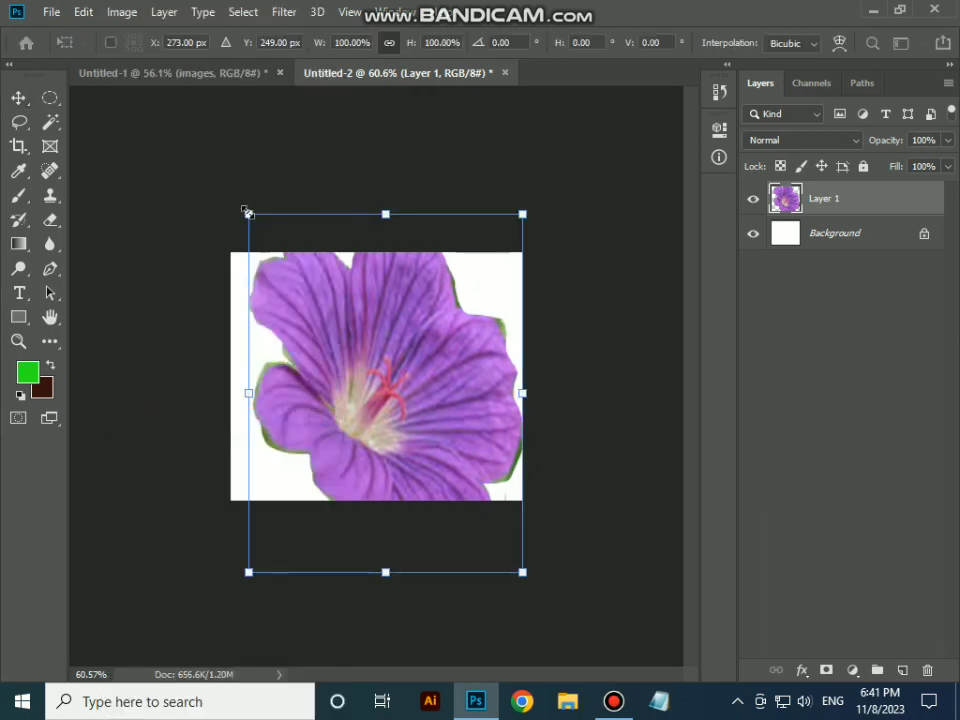
left_click_drag(249, 214, 231, 253)
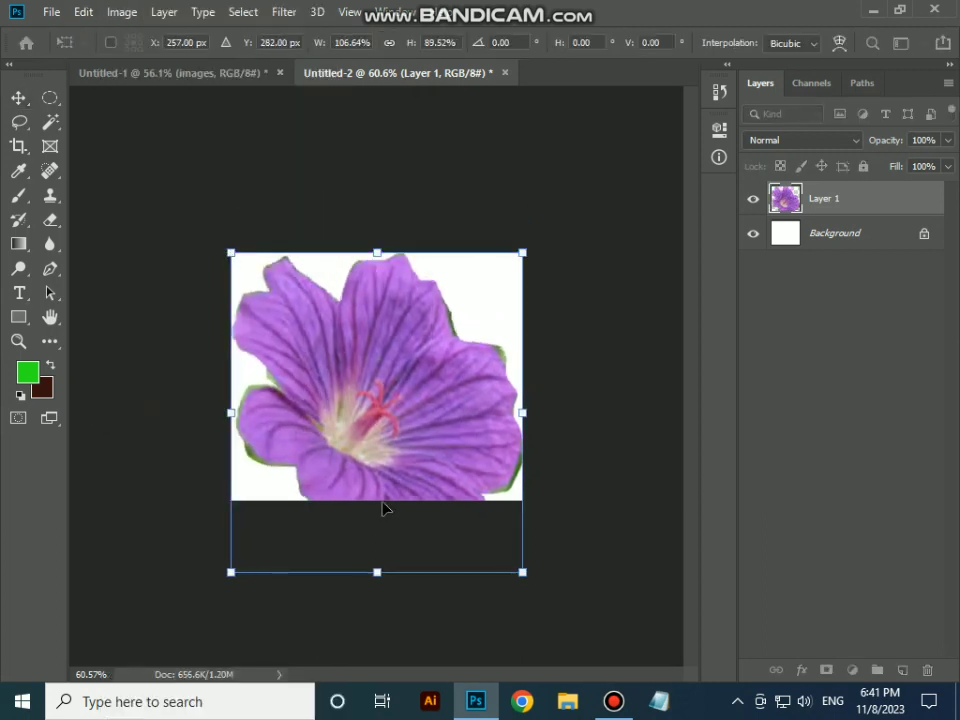
left_click_drag(379, 570, 382, 404)
left_click_drag(353, 328, 407, 347)
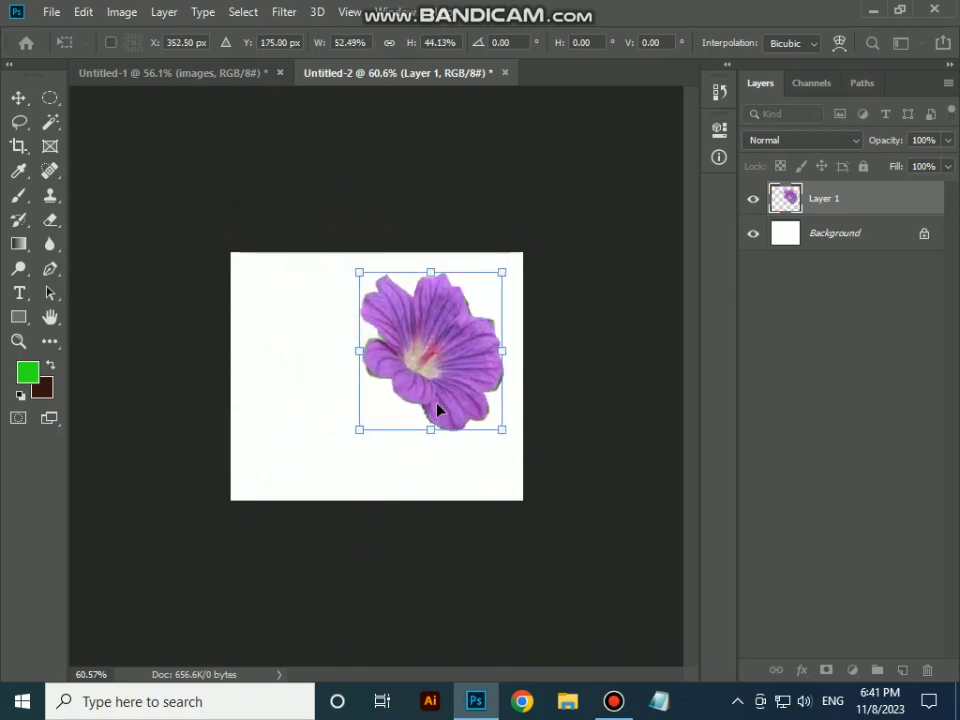
key("Return")
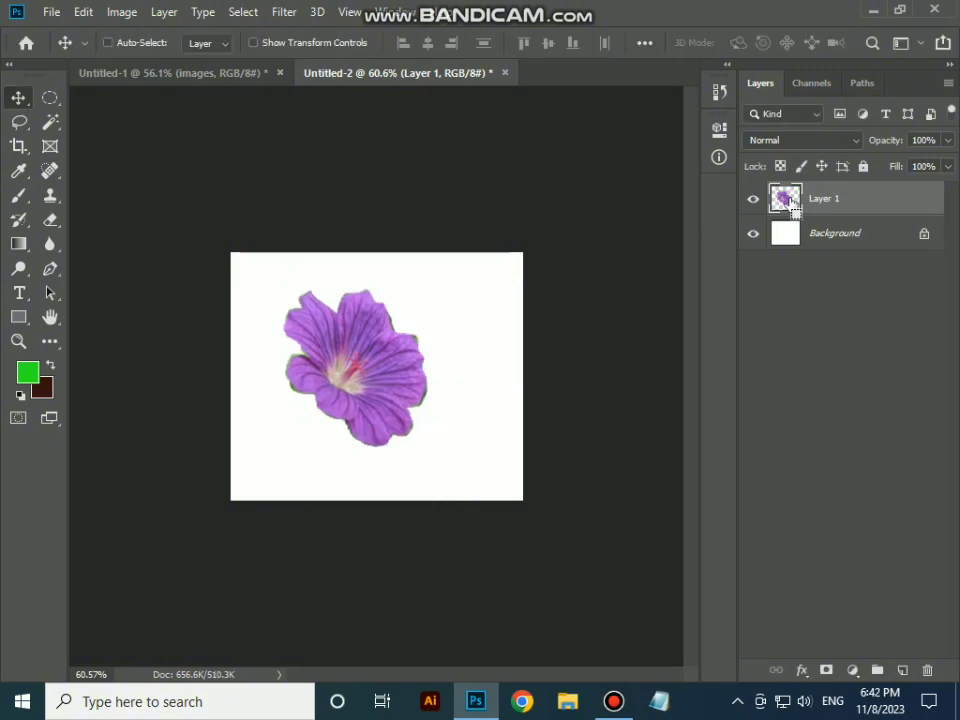
Load the flower layer's outline as a selection, duplicate it onto a new layer and move the two flowers apart.
left_click(789, 199, "ctrl")
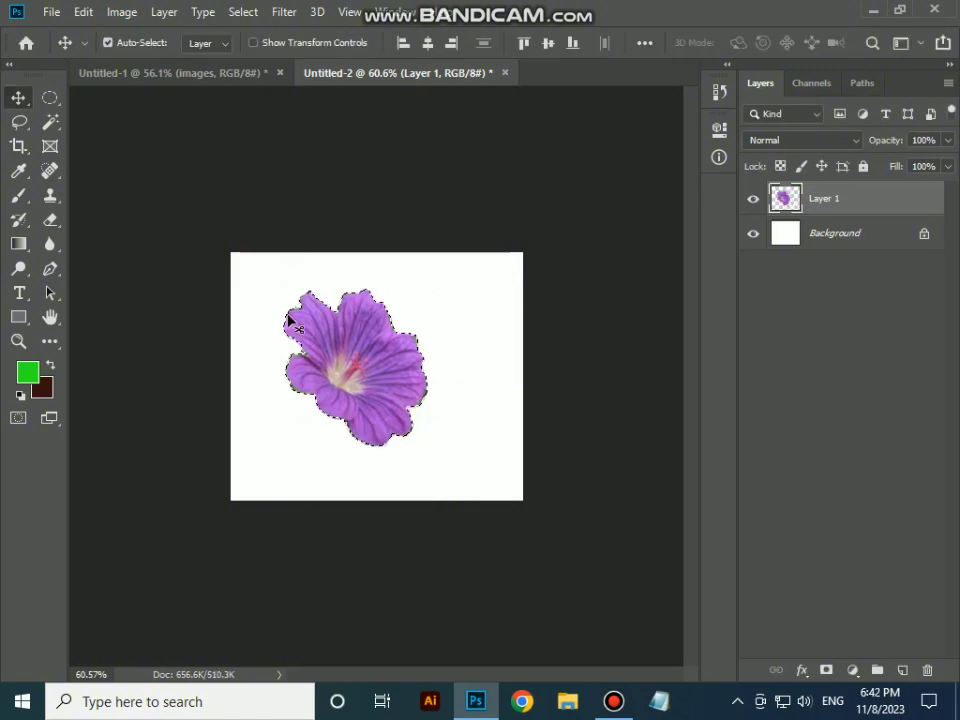
scroll(325, 402, "up", 5)
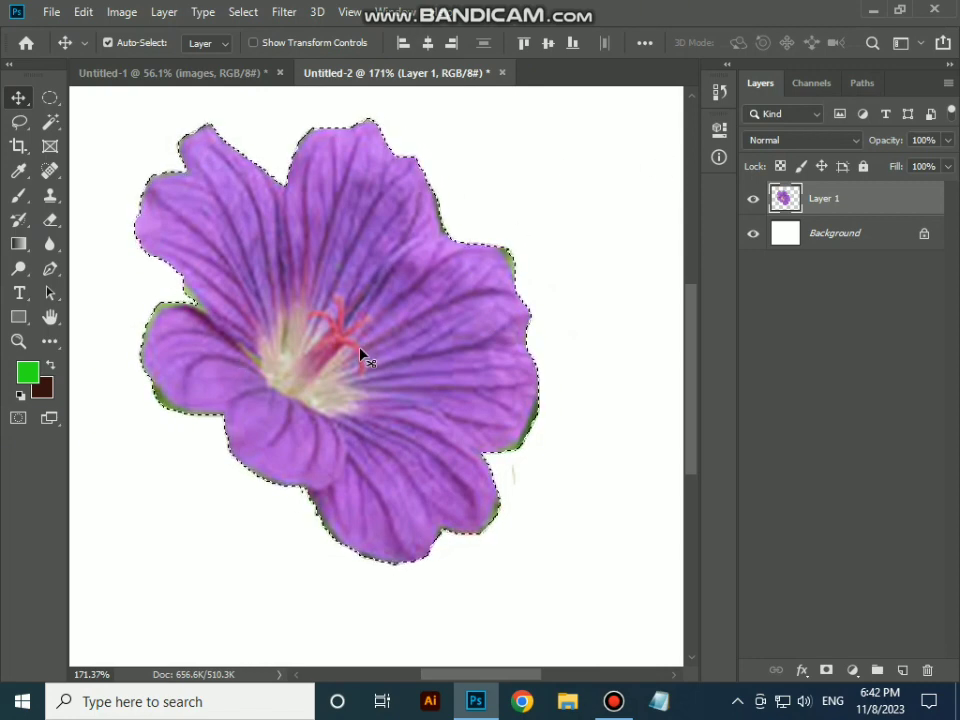
key("ctrl+j")
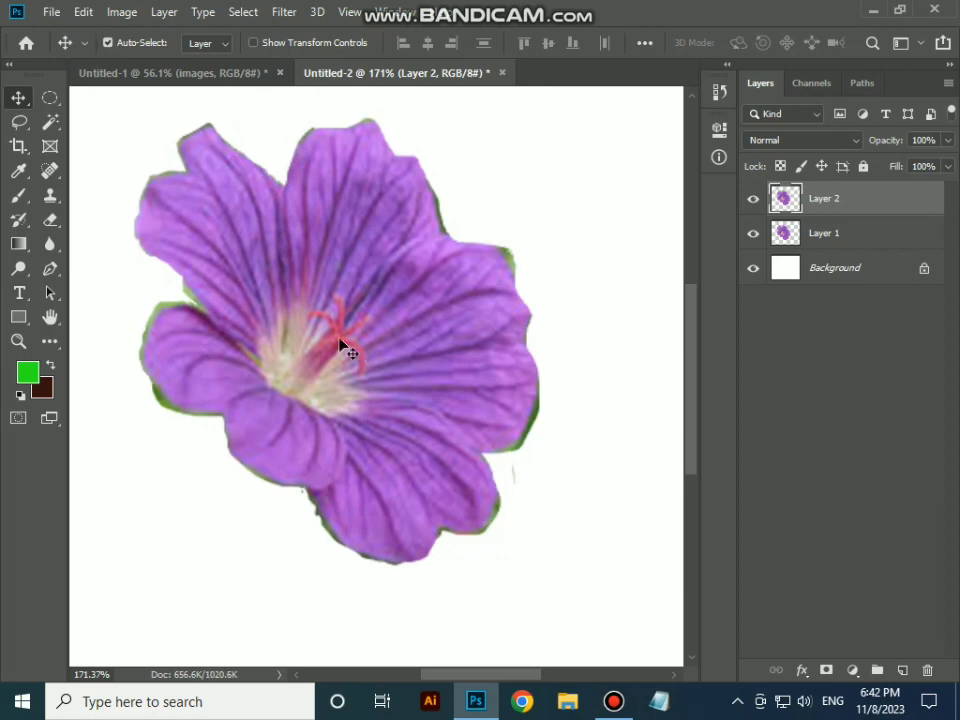
left_click_drag(343, 347, 493, 272)
mouse_move(343, 396)
left_mouse_down()
mouse_move(322, 398)
mouse_move(204, 296)
left_mouse_up()
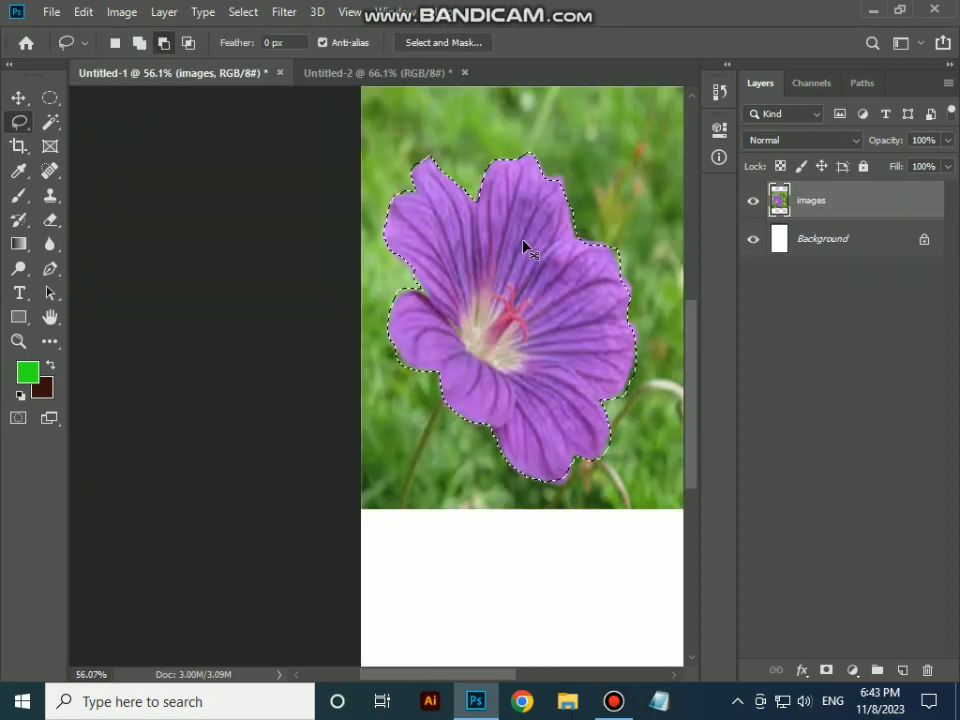
Clear the flower selection in Untitled-1 and switch to the Polygonal Lasso tool.
key("ctrl+d")
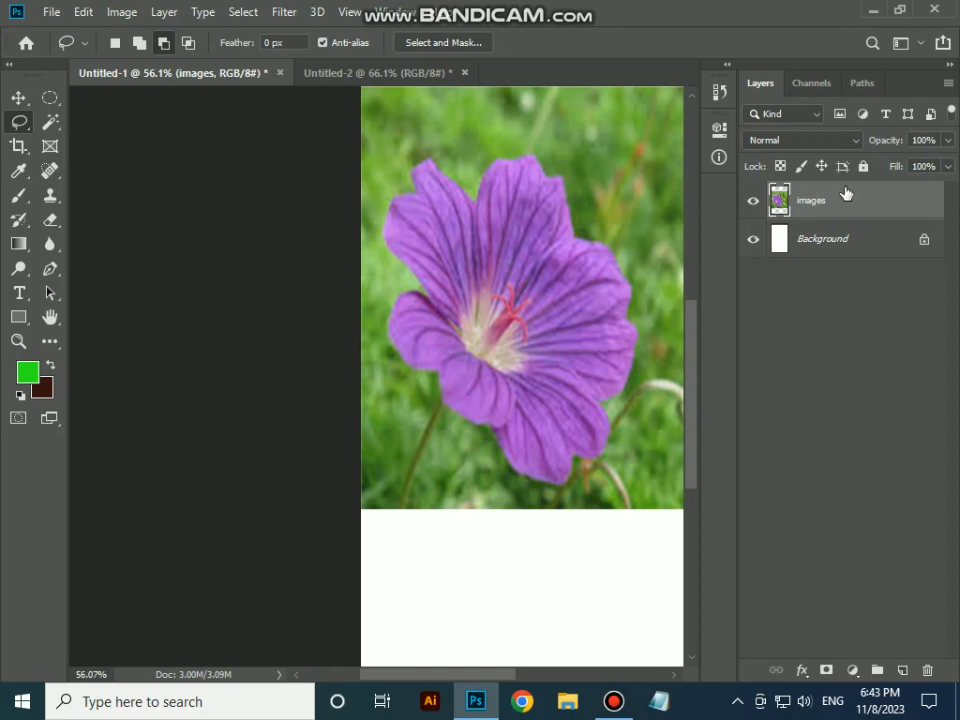
right_click(20, 125)
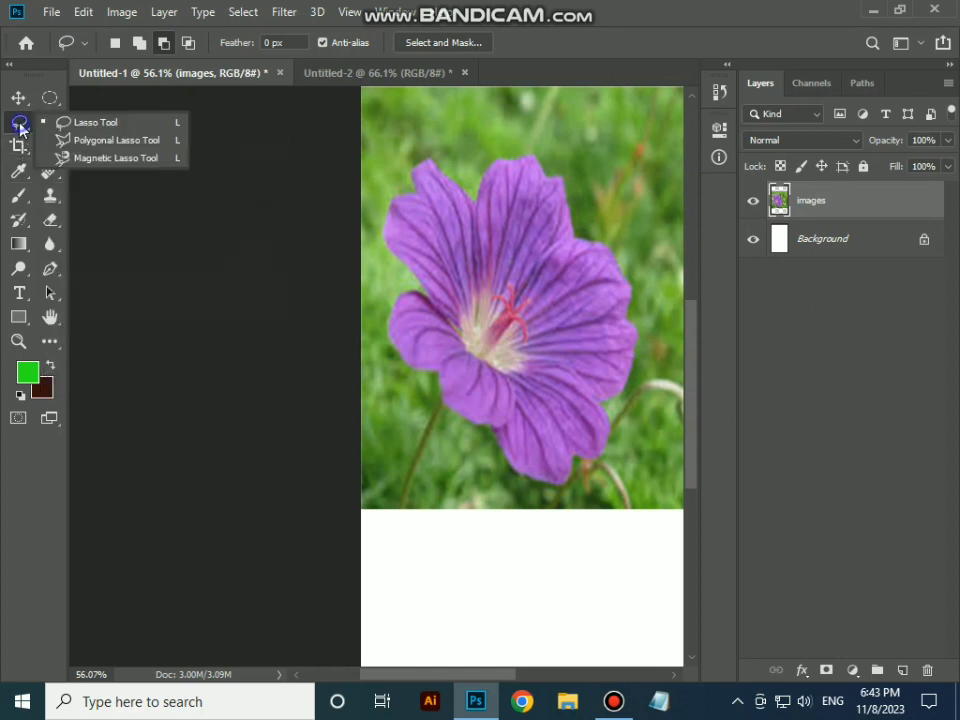
left_click(105, 141)
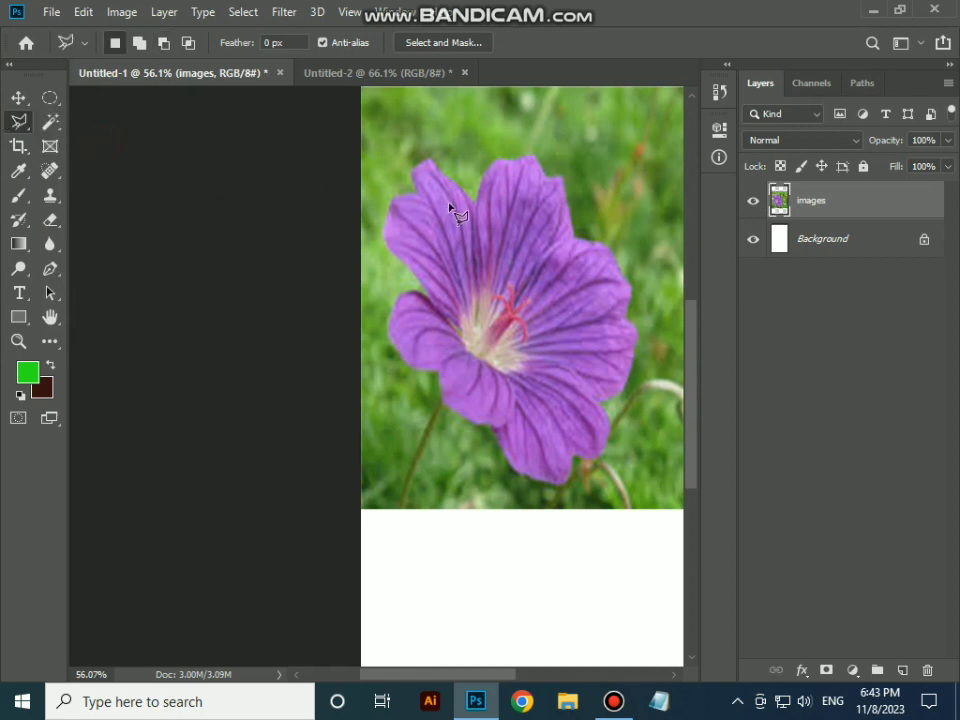
Draw a straight-sided selection across the upper petals from the flower's centre, with a narrow spike reaching into the background above.
left_click(474, 204)
left_click(574, 366)
key("BackSpace")
left_click(510, 292)
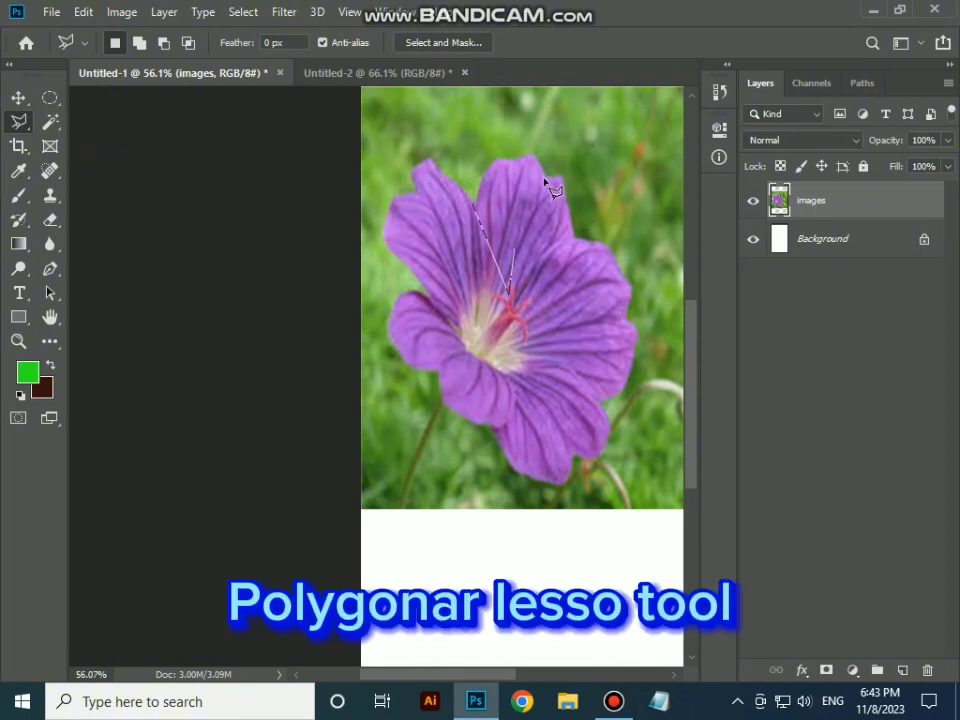
left_click(594, 105)
left_click(506, 286)
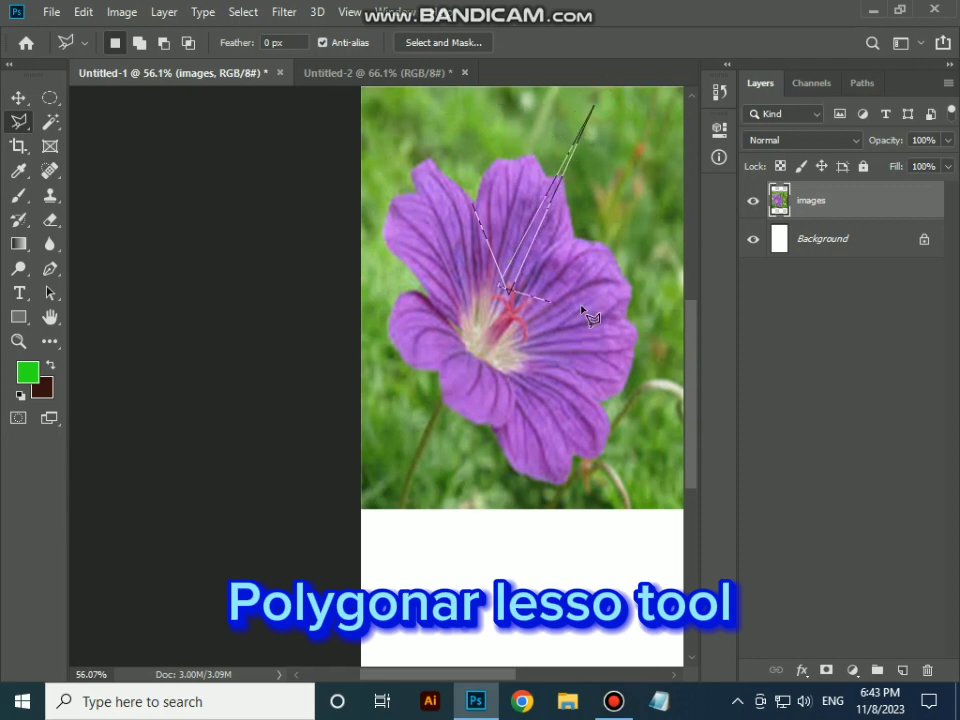
left_click(594, 210)
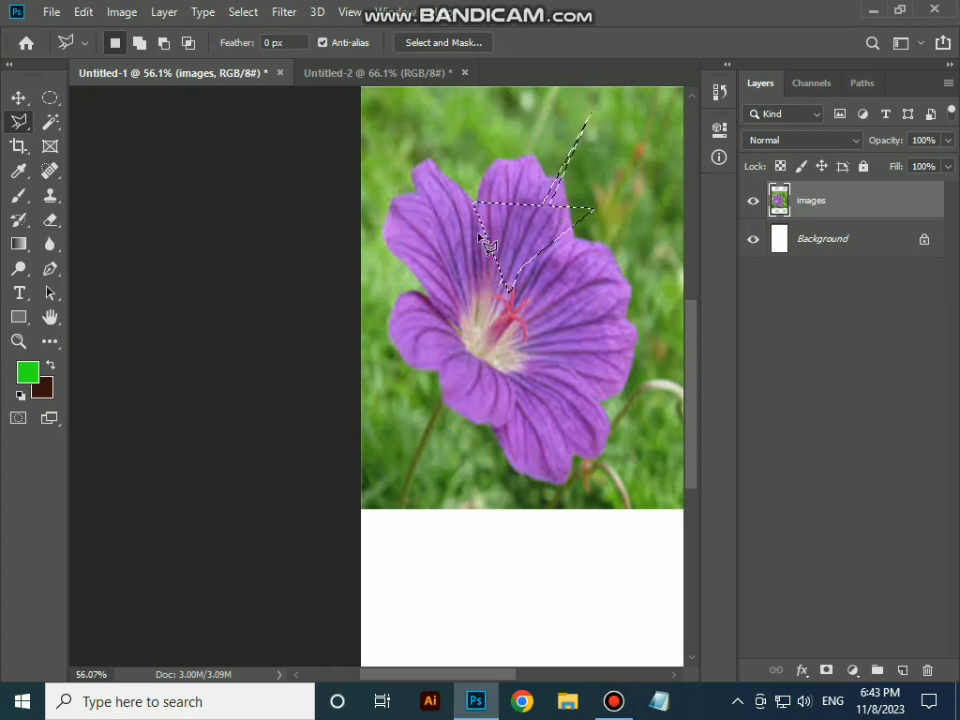
Try deleting the pixels inside the polygonal selection, undo the deletion and deselect.
key("Delete")
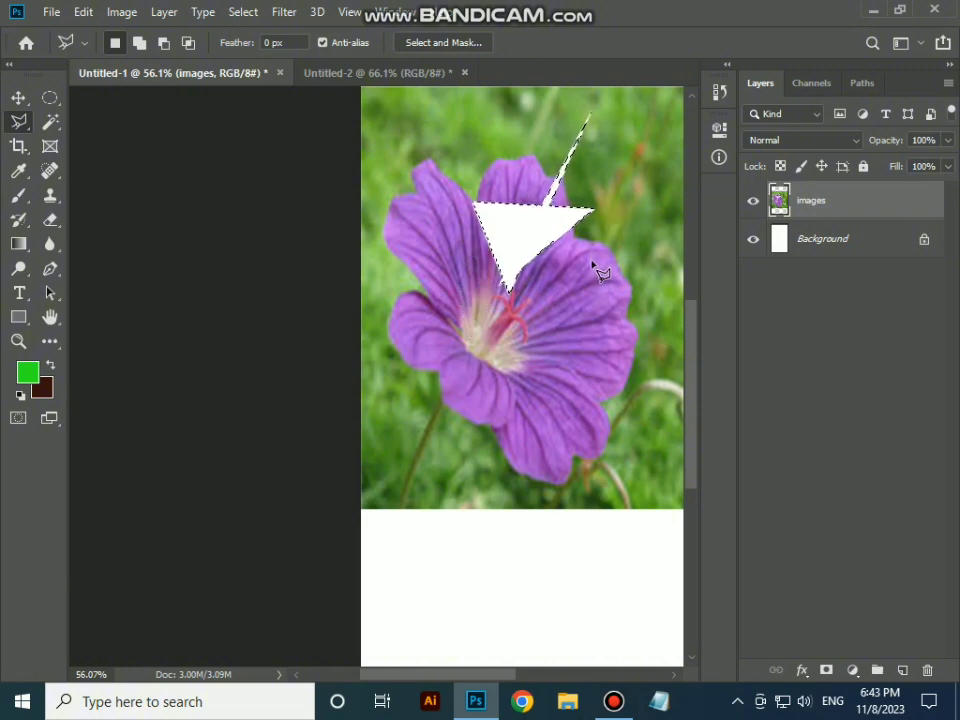
key("ctrl+z")
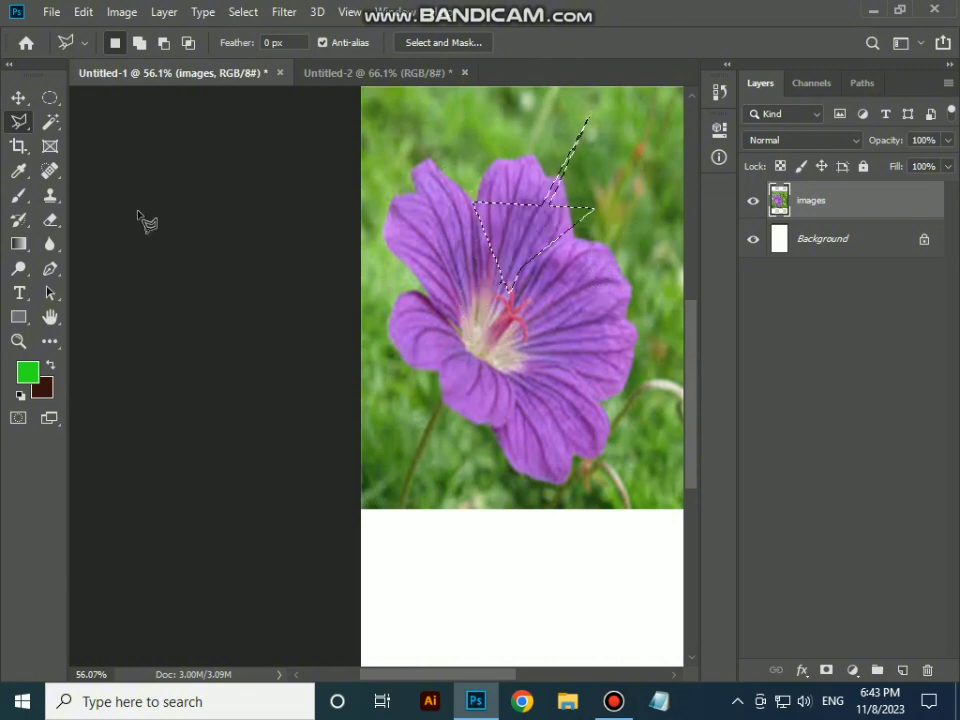
key("ctrl+d")
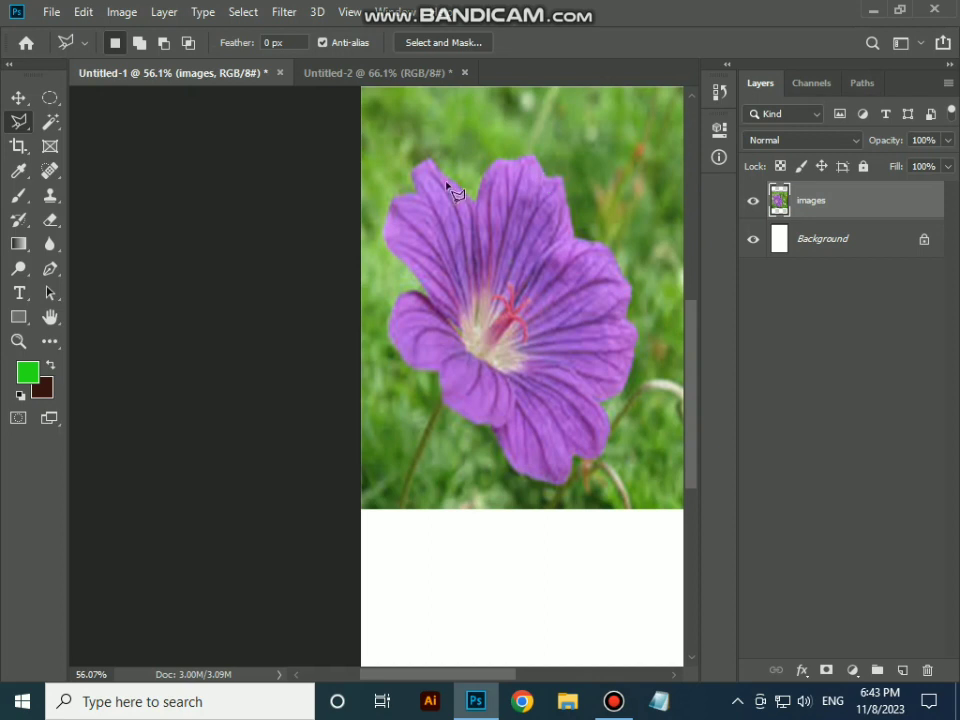
Draw a triangular Polygonal Lasso selection in the background above the flower's upper petals and deselect it.
left_click(480, 205)
left_click(436, 166)
left_click(492, 149)
left_click(552, 161)
left_click(438, 137)
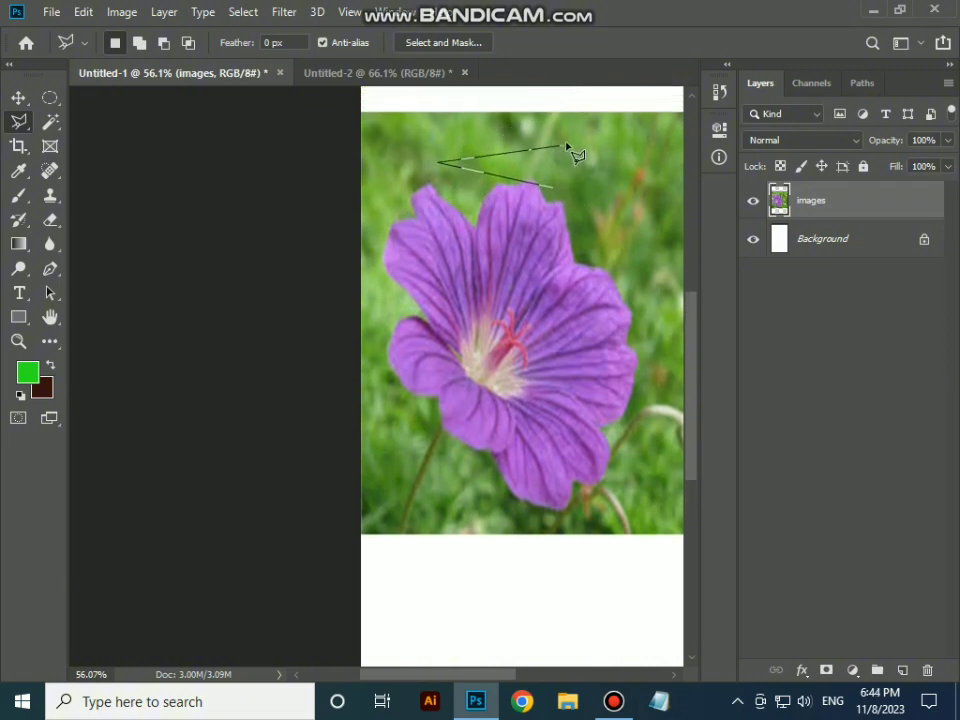
left_click(557, 101)
left_click(552, 188)
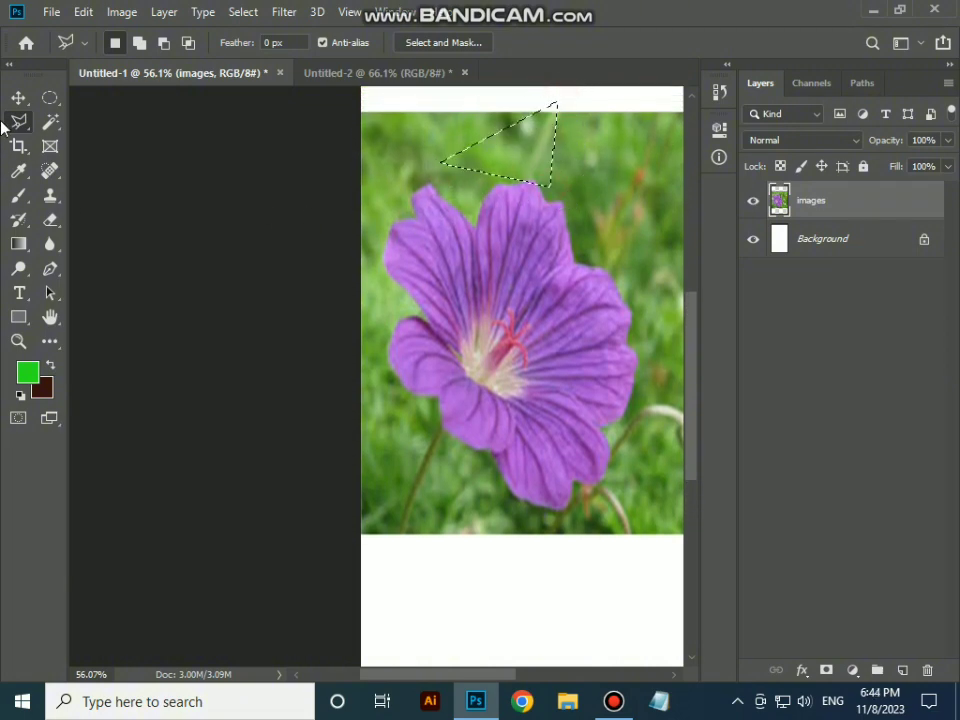
left_click(18, 97)
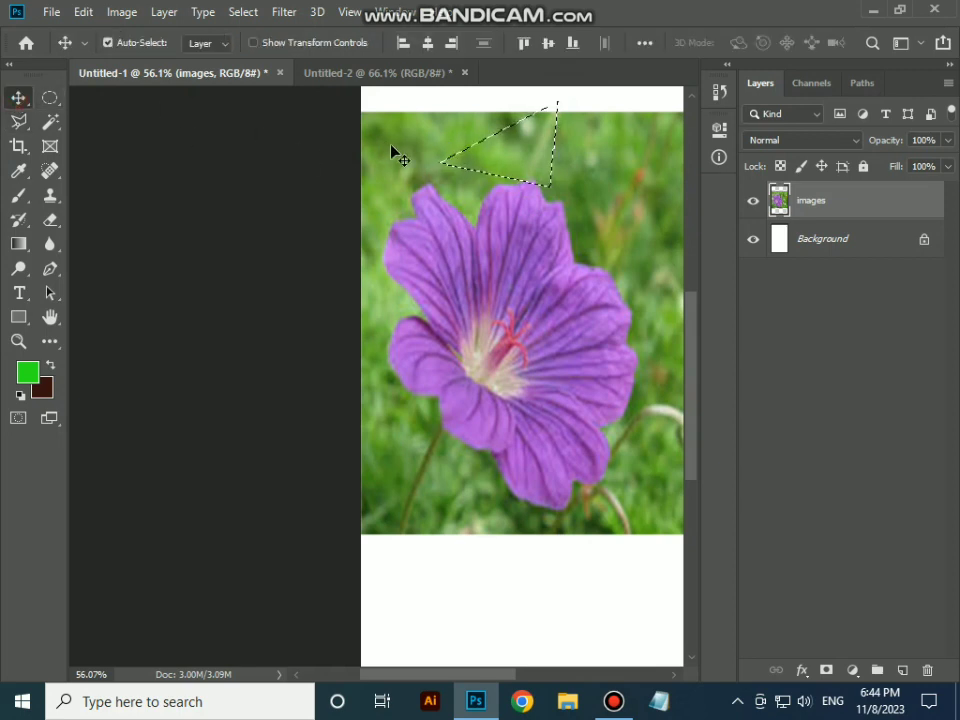
key("ctrl+d")
key("ctrl+0")
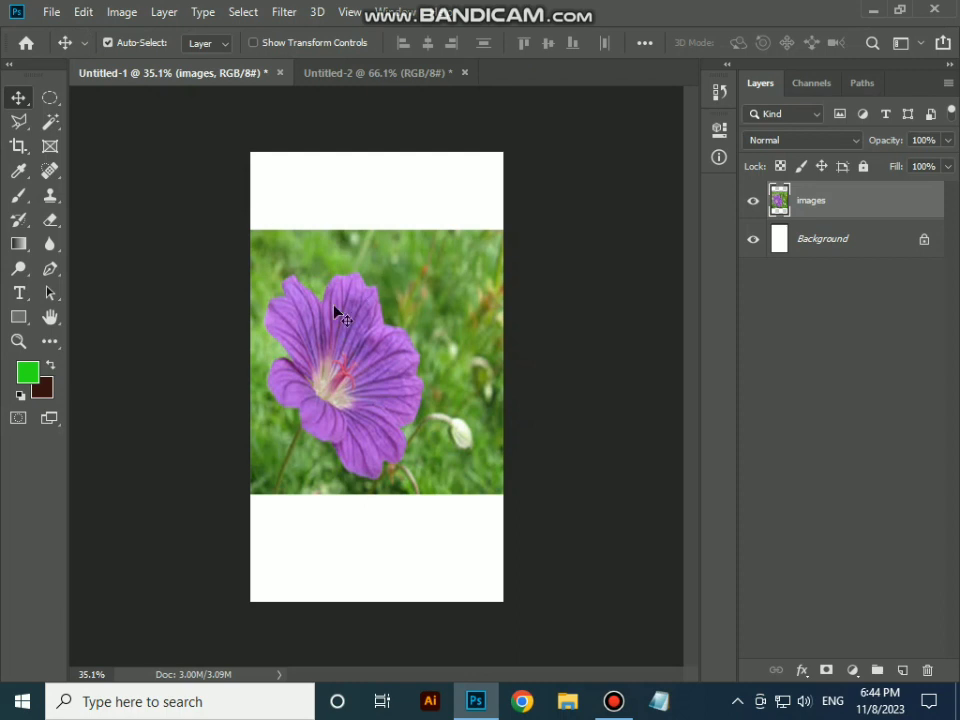
scroll(392, 368, "down", 1)
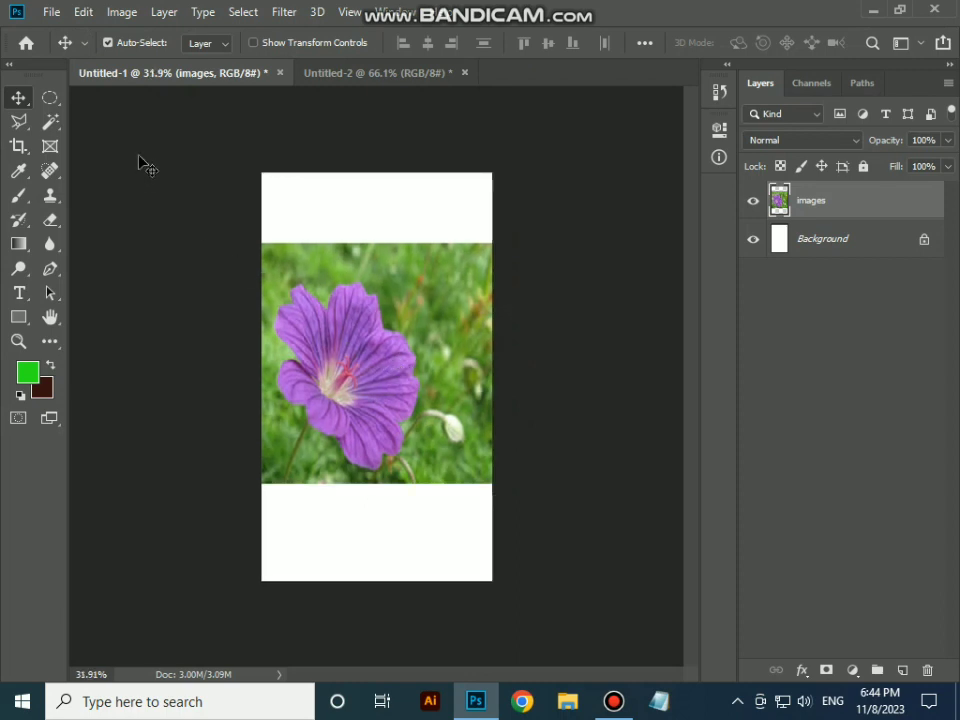
Select the whole flower by tracing its outline with the Magnetic Lasso tool, starting at the notch between the two upper petals.
right_click(18, 122)
left_click(80, 157)
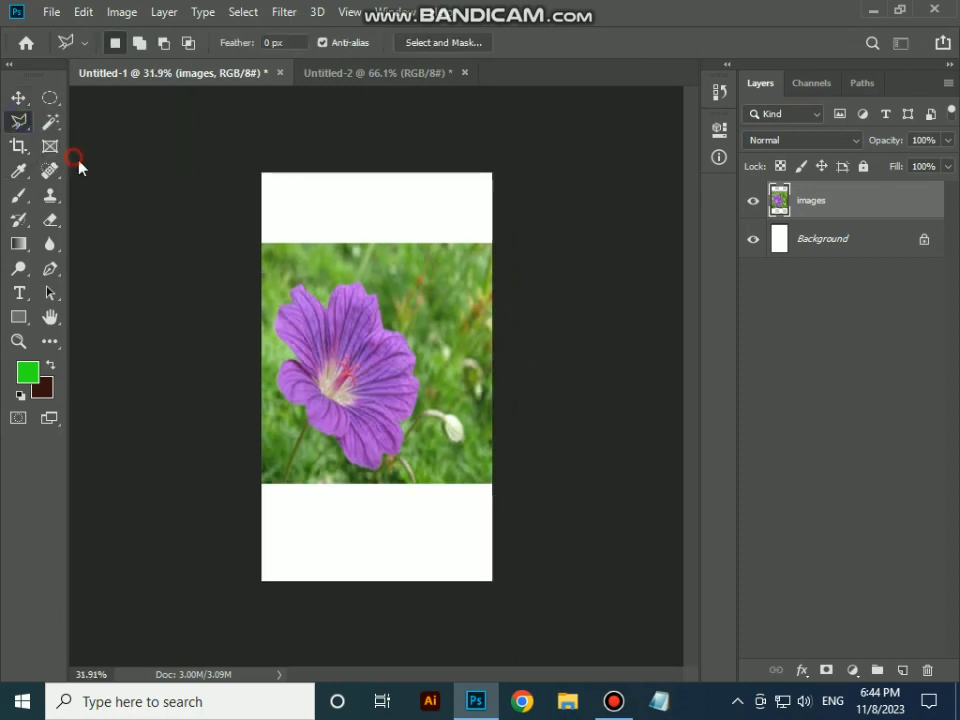
scroll(300, 300, "up", 10)
scroll(388, 257, "down", 4)
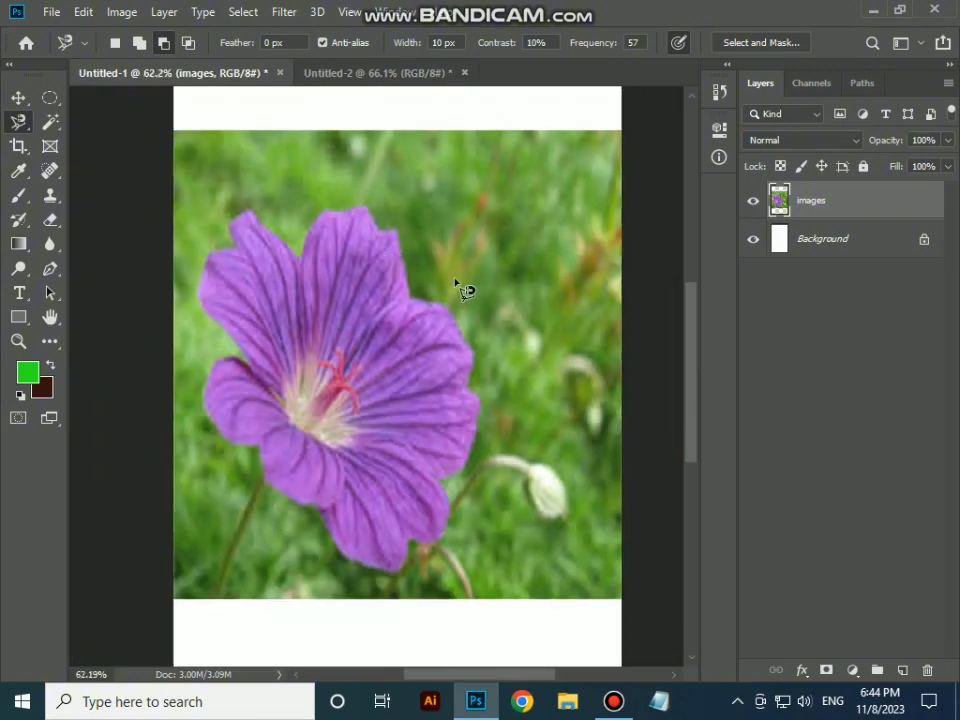
scroll(698, 352, "down", 1)
scroll(514, 326, "up", 5)
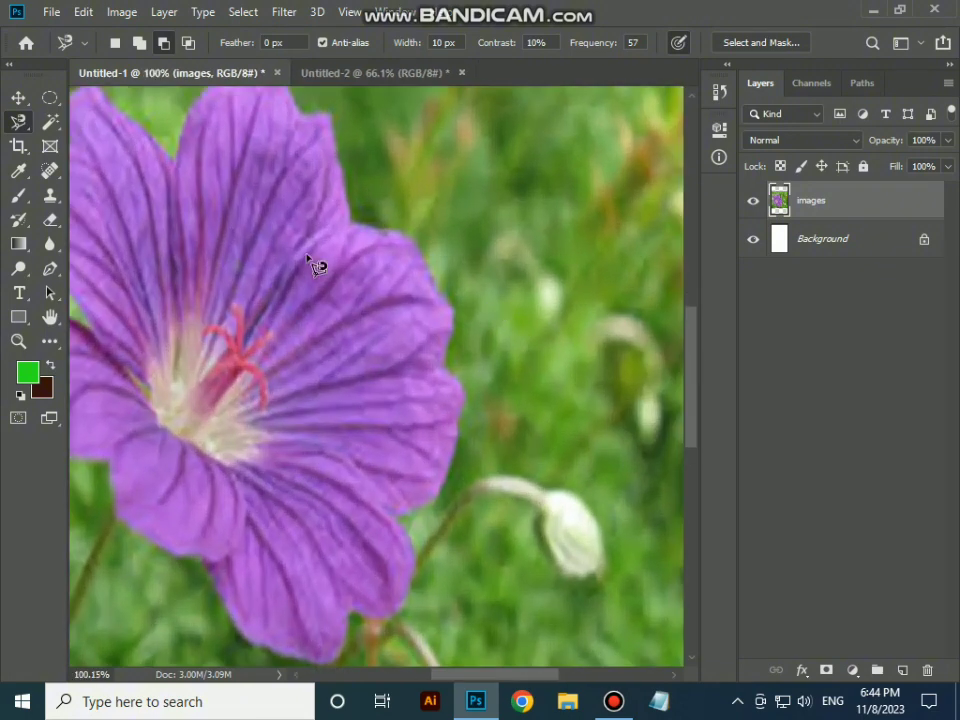
mouse_move(430, 381)
left_mouse_down()
mouse_move(428, 371)
mouse_move(511, 360)
left_mouse_up()
scroll(511, 360, "down", 1)
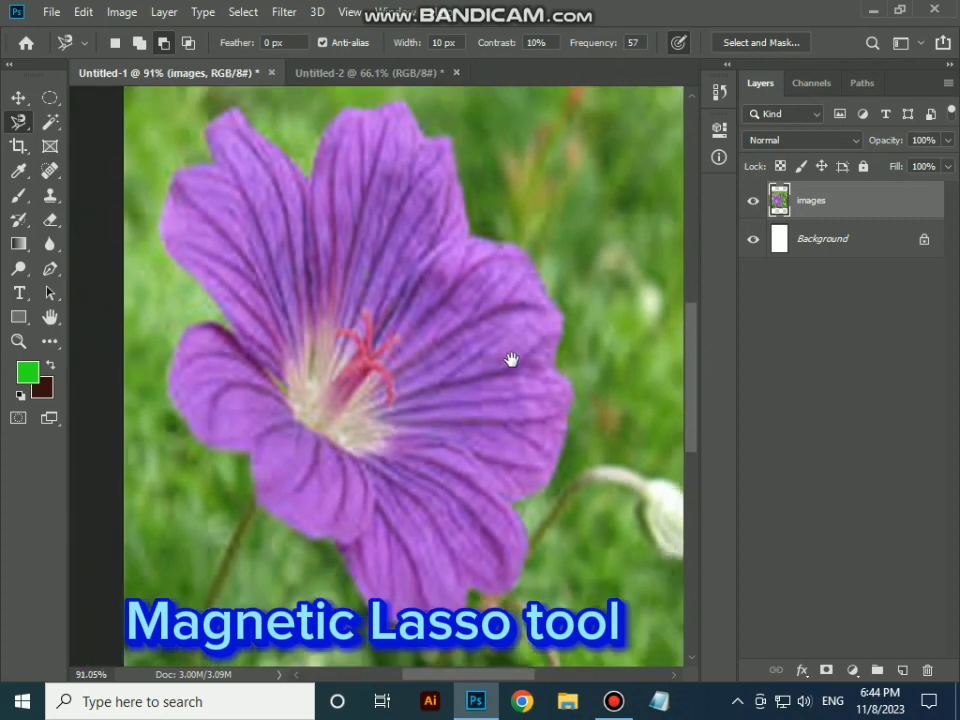
left_click(310, 177)
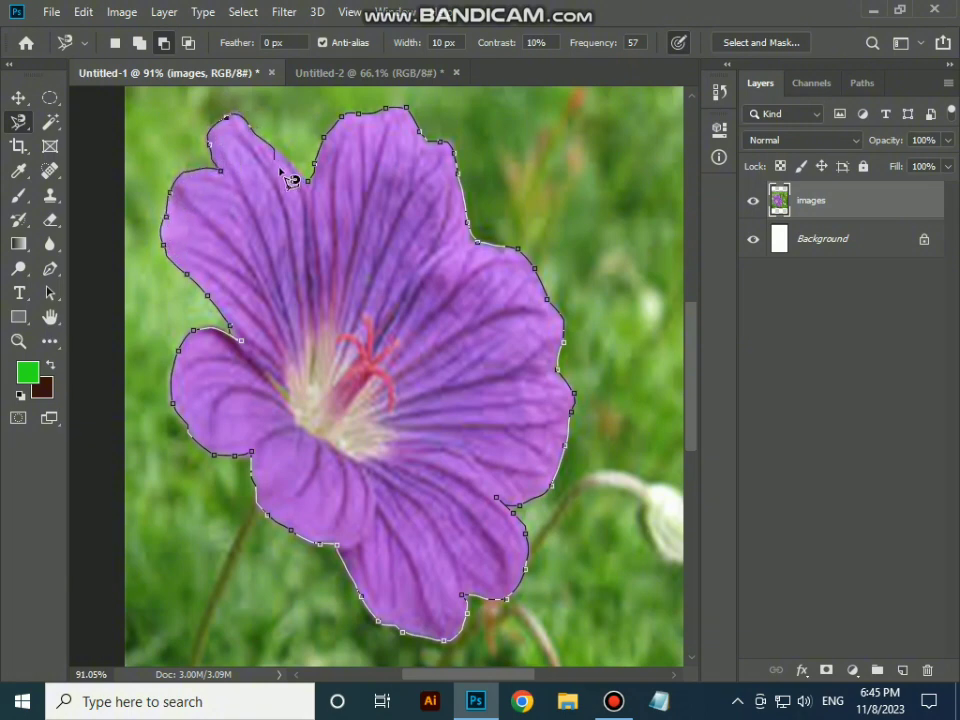
left_click(318, 195)
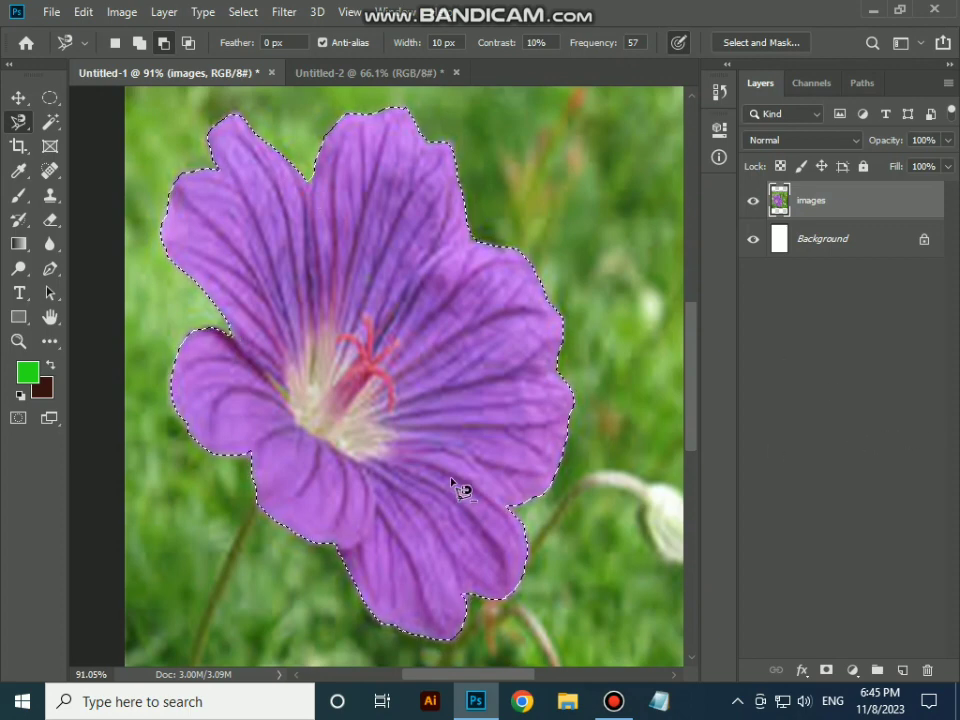
Try deleting the flower inside the magnetic selection and undo the deletion.
scroll(461, 491, "down", 2)
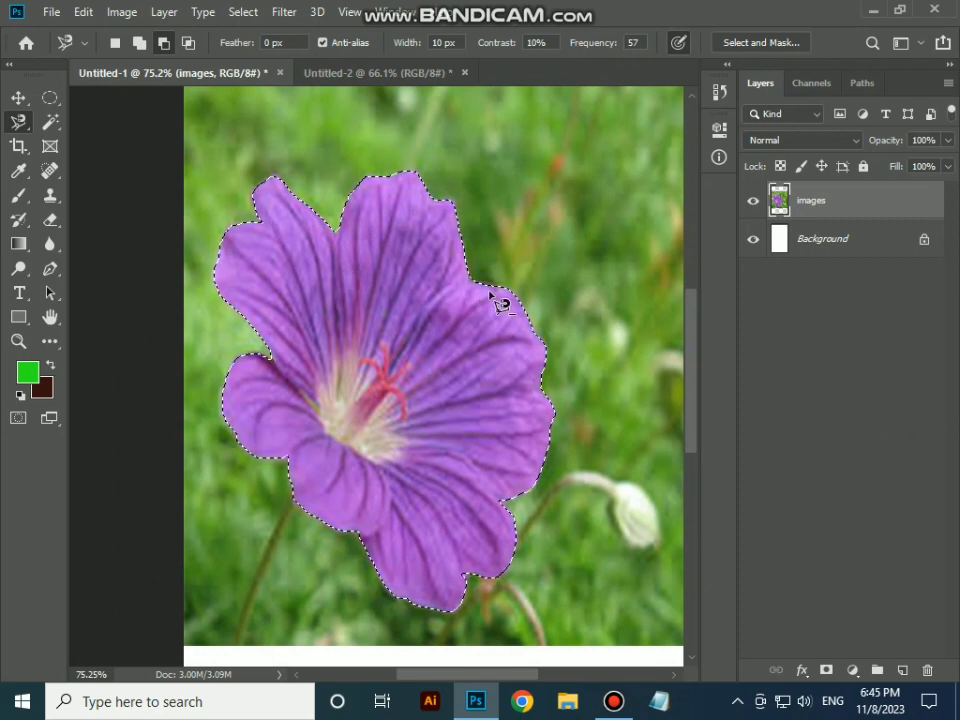
key("Delete")
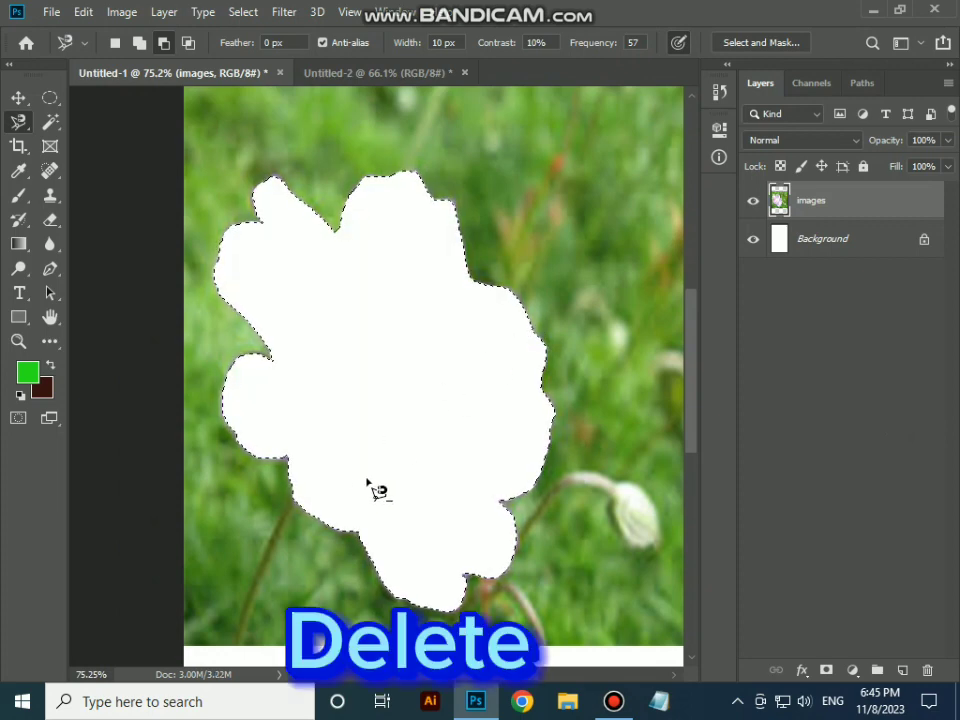
key("ctrl+z")
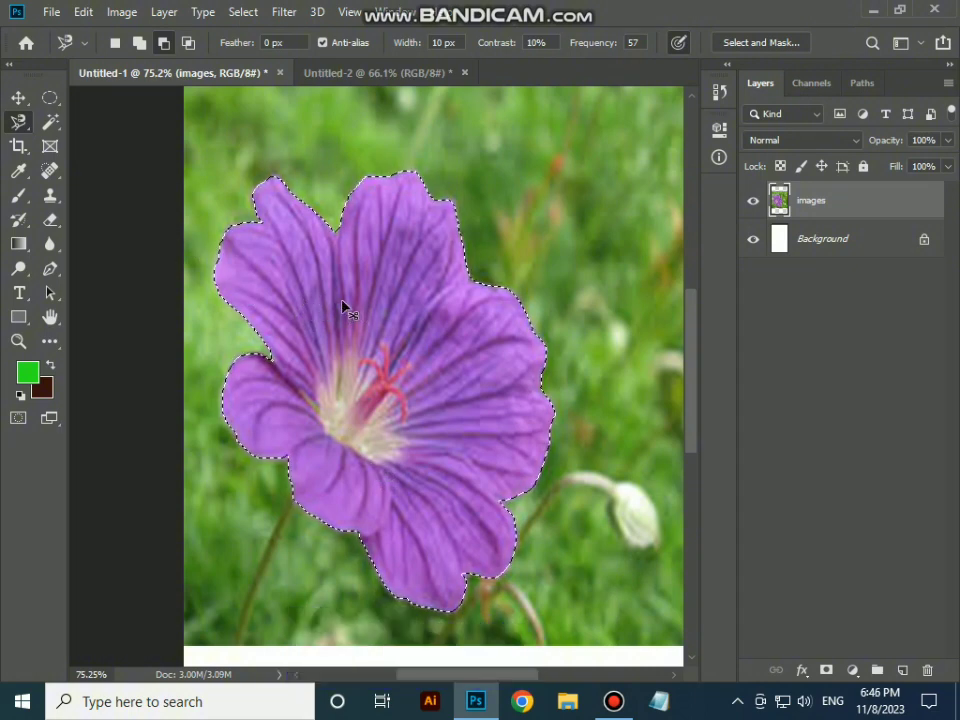
Copy the selected flower onto a new layer and, in Untitled-3, scale the large flower to 43.76% and place it beside the other one.
key("ctrl+j")
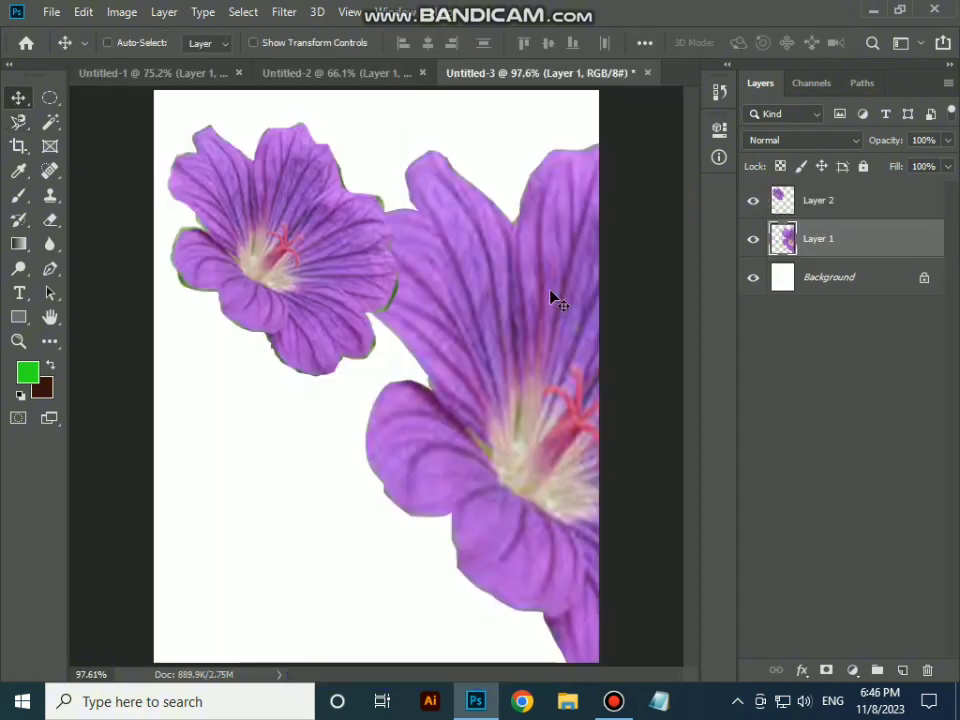
key("ctrl+t")
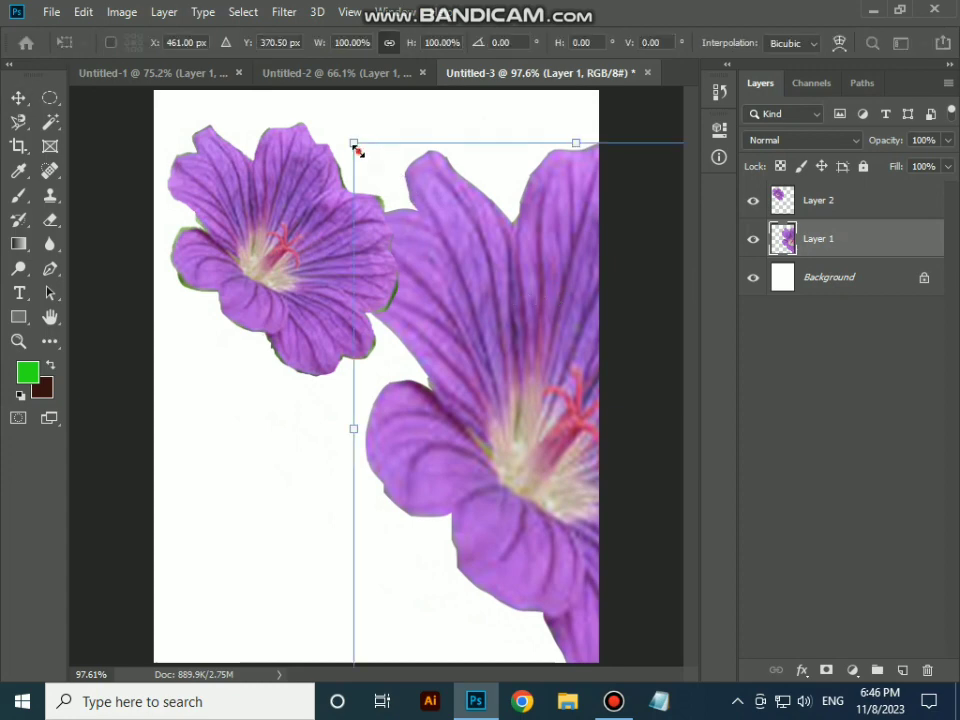
left_click_drag(357, 149, 556, 352)
left_click_drag(476, 241, 475, 239)
left_click(376, 437)
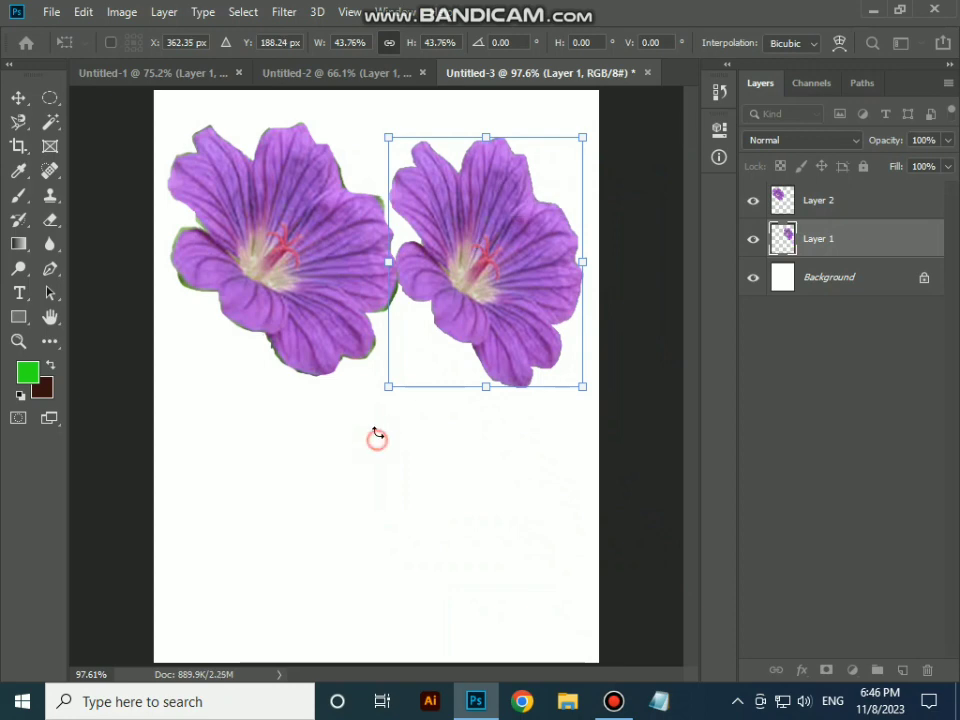
left_click(437, 478)
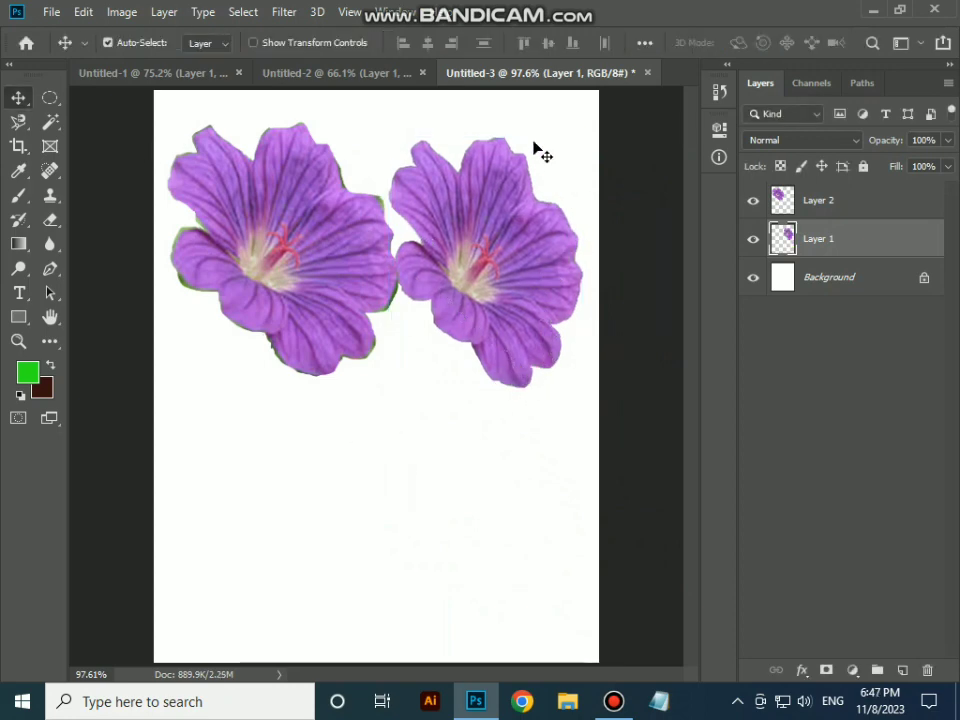
Reposition the two flowers side by side in Untitled-3 and compare the cut edges of both cutouts up close.
left_click_drag(315, 240, 320, 331)
scroll(396, 351, "up", 5)
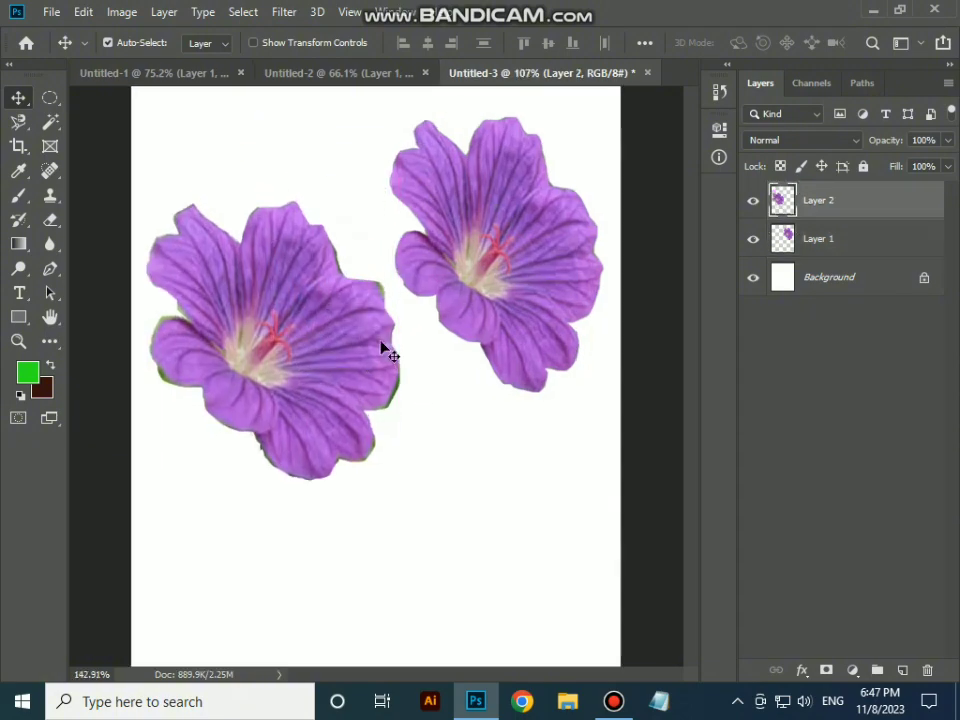
scroll(401, 360, "down", 2)
scroll(418, 362, "down", 1)
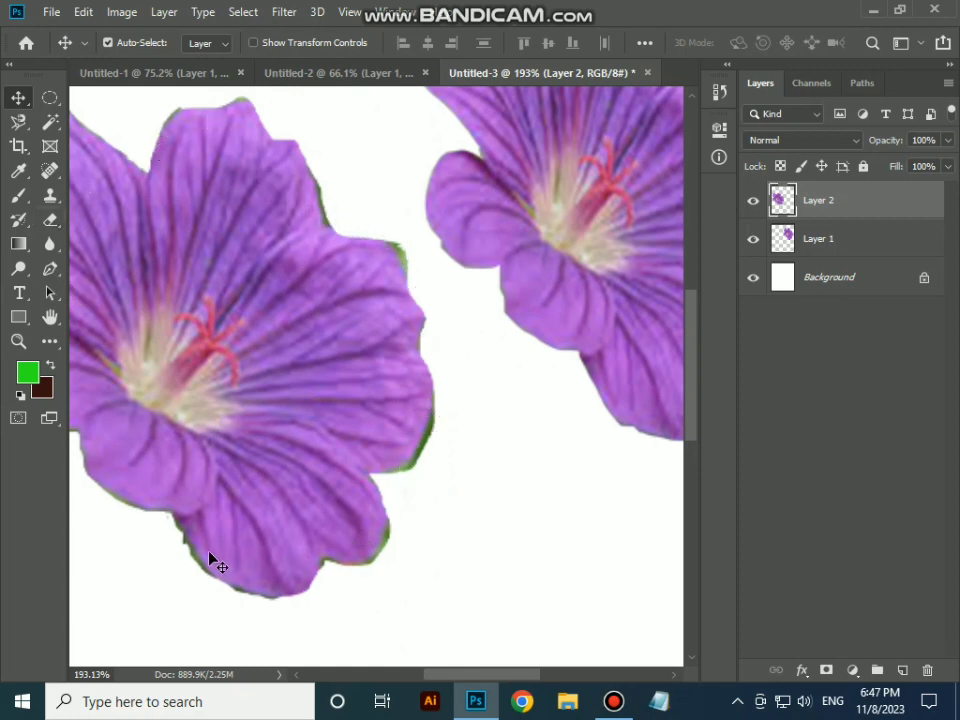
left_click_drag(612, 208, 577, 328)
scroll(590, 325, "down", 1)
left_click_drag(579, 236, 485, 217)
left_click_drag(424, 275, 290, 445)
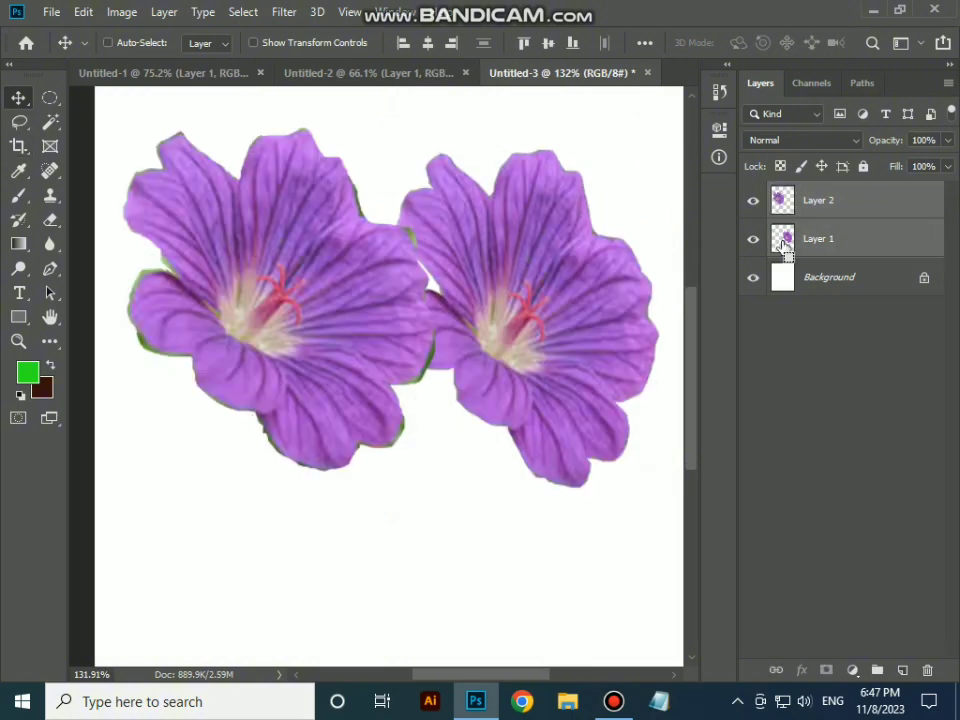
Duplicate the flower cutouts onto new layers until the document holds five flower layers.
left_click(784, 242, "ctrl")
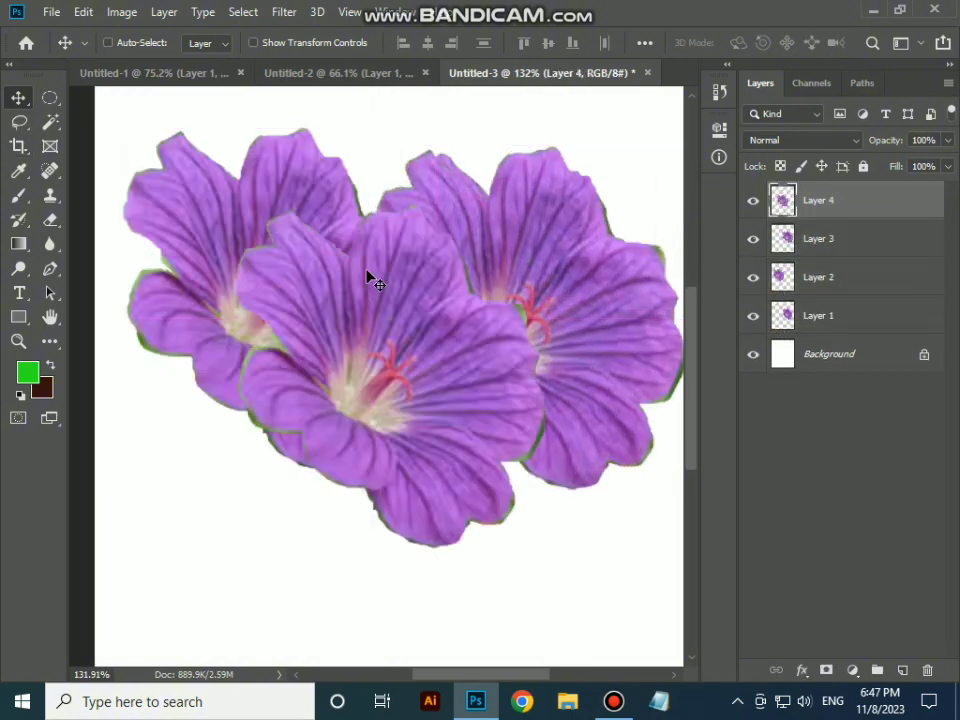
key("ctrl+j")
Spread the overlapping flowers over the canvas, moving copies to the upper centre, the right edge and the upper-right corner.
scroll(357, 322, "down", 3)
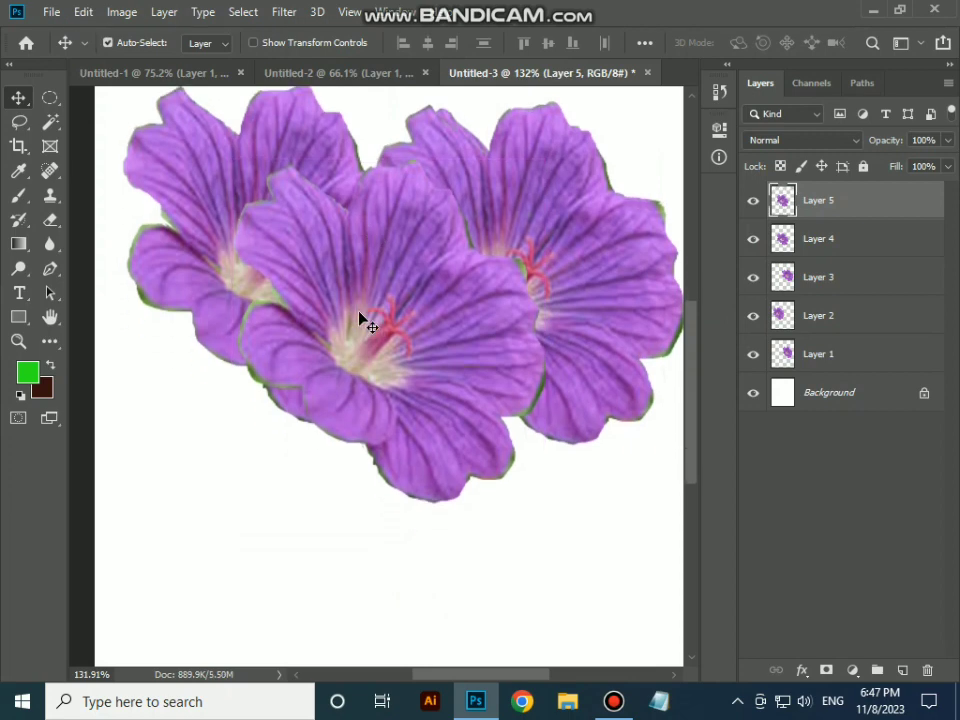
scroll(362, 313, "up", 3)
scroll(363, 309, "down", 1)
scroll(365, 315, "down", 3)
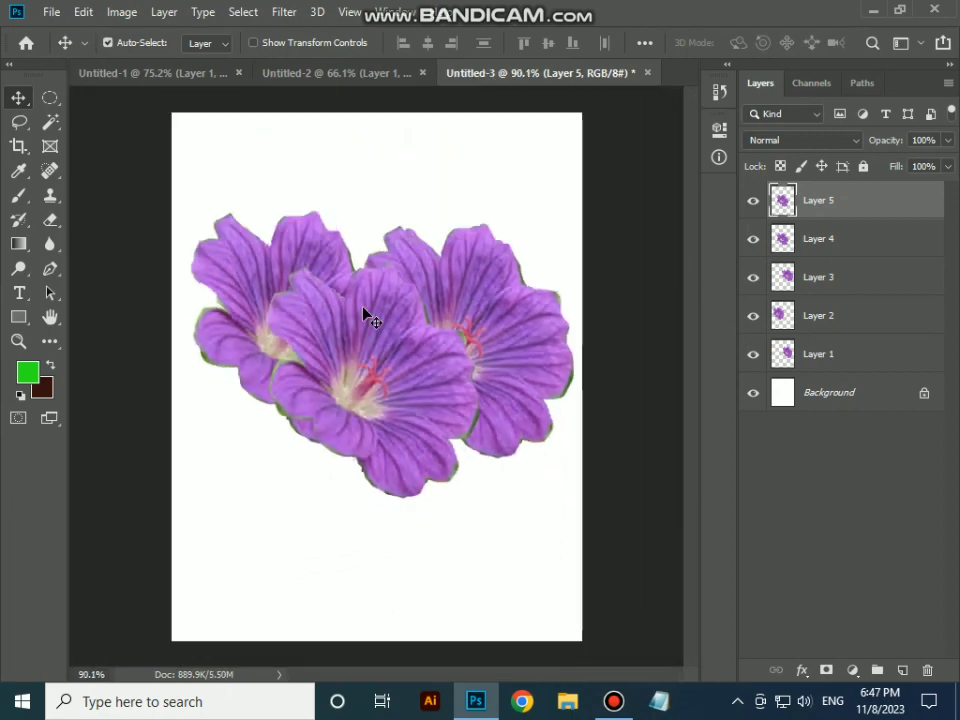
left_click_drag(364, 315, 354, 442)
left_click_drag(490, 318, 430, 175)
left_click_drag(526, 331, 544, 329)
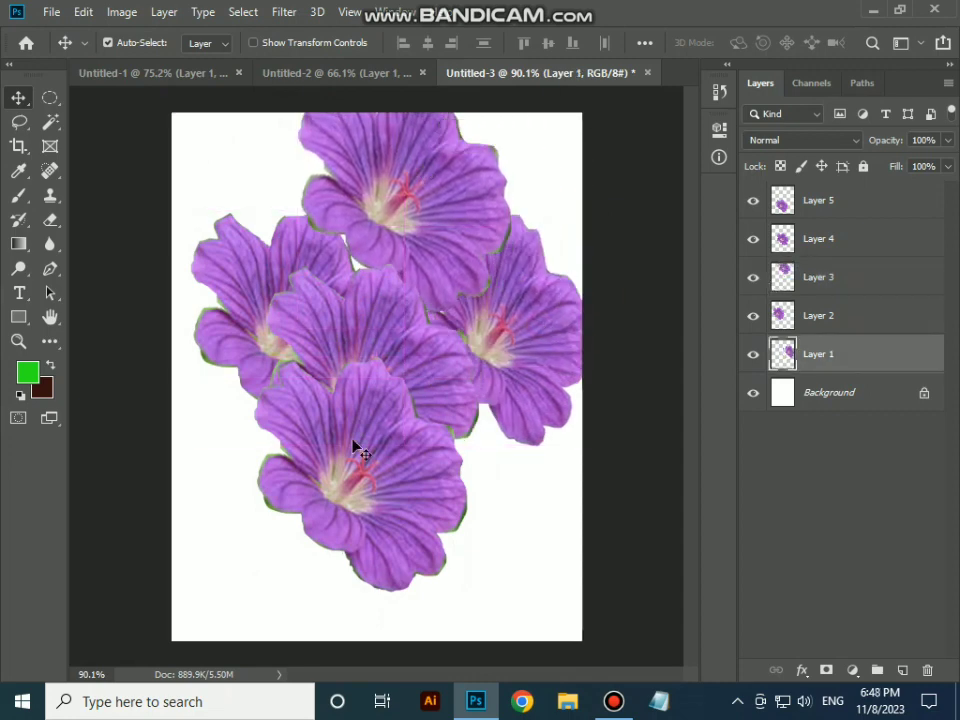
left_click_drag(358, 446, 534, 141)
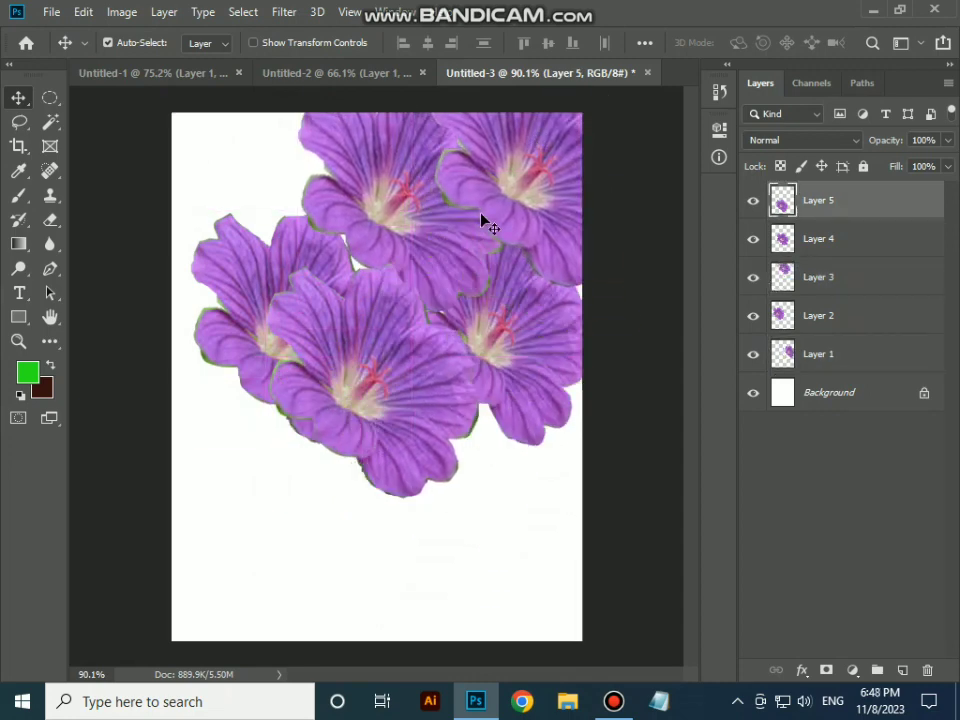
Tighten the flowers into a bouquet by shifting the front flower rightward, the upper one leftward and the right-edge one upward.
left_click_drag(500, 322, 512, 336)
left_click_drag(391, 374, 422, 388)
left_click_drag(411, 251, 394, 258)
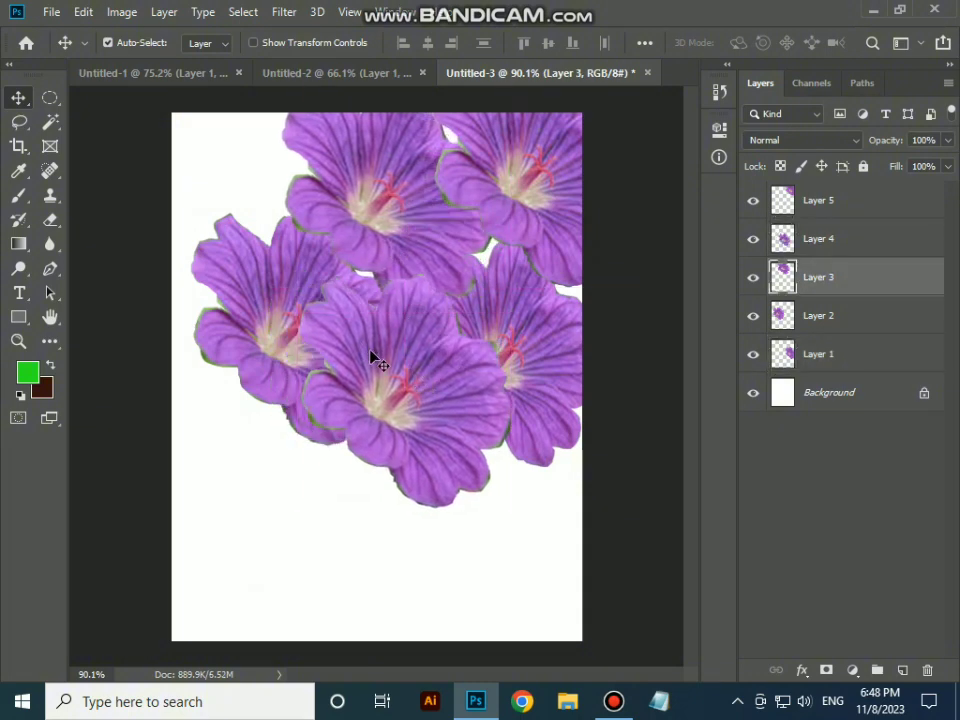
left_click_drag(371, 358, 395, 343)
left_click_drag(534, 324, 557, 272)
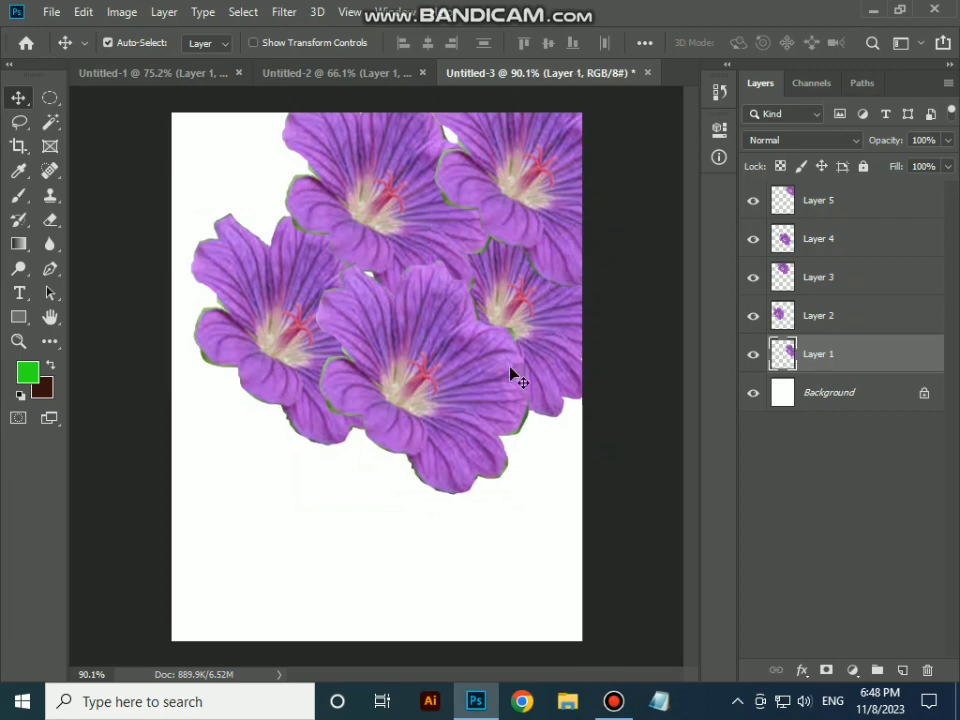
Paint four green stems with the 13 px Brush from the lower flowers down to the canvas's bottom edge.
left_click(18, 195)
mouse_move(253, 386)
left_mouse_down()
mouse_move(225, 482)
mouse_move(224, 578)
left_mouse_up()
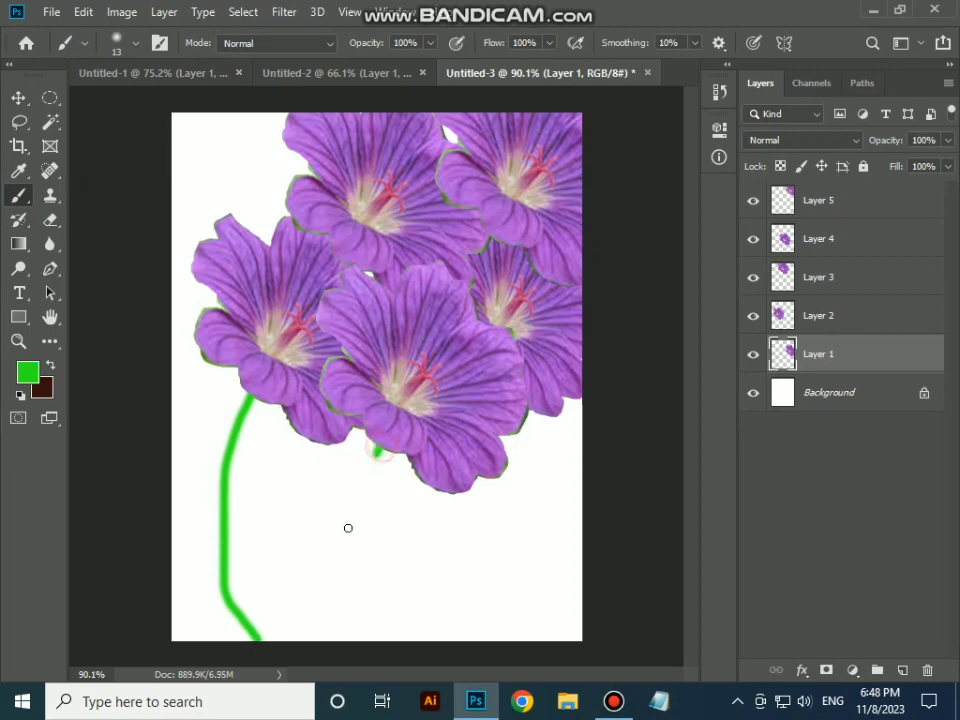
mouse_move(348, 528)
left_mouse_down()
mouse_move(330, 621)
mouse_move(336, 659)
left_mouse_up()
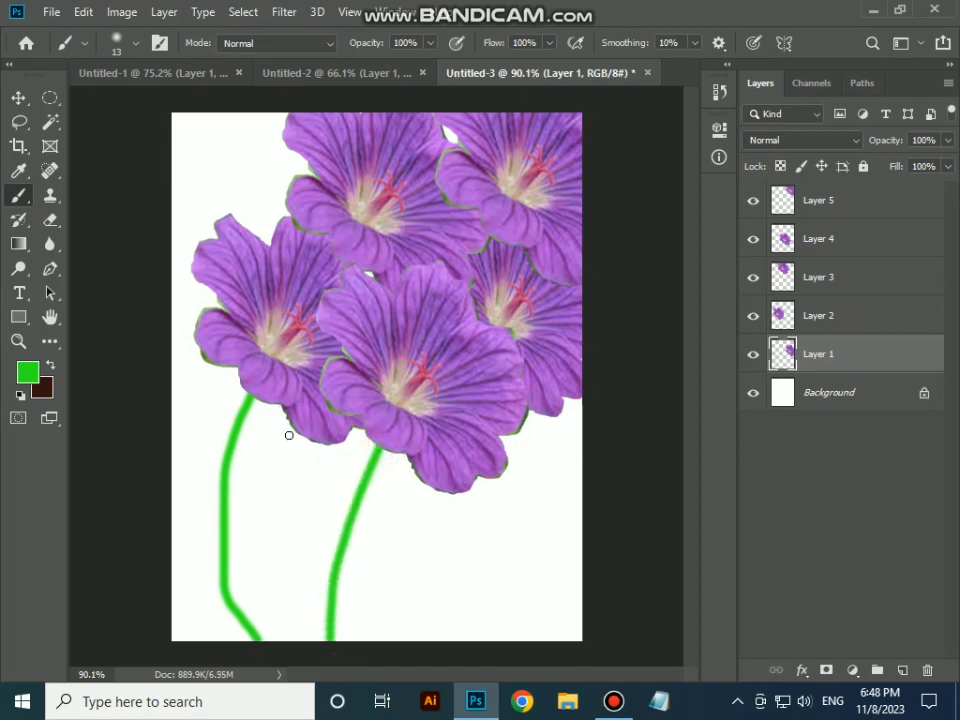
left_click_drag(298, 433, 258, 638)
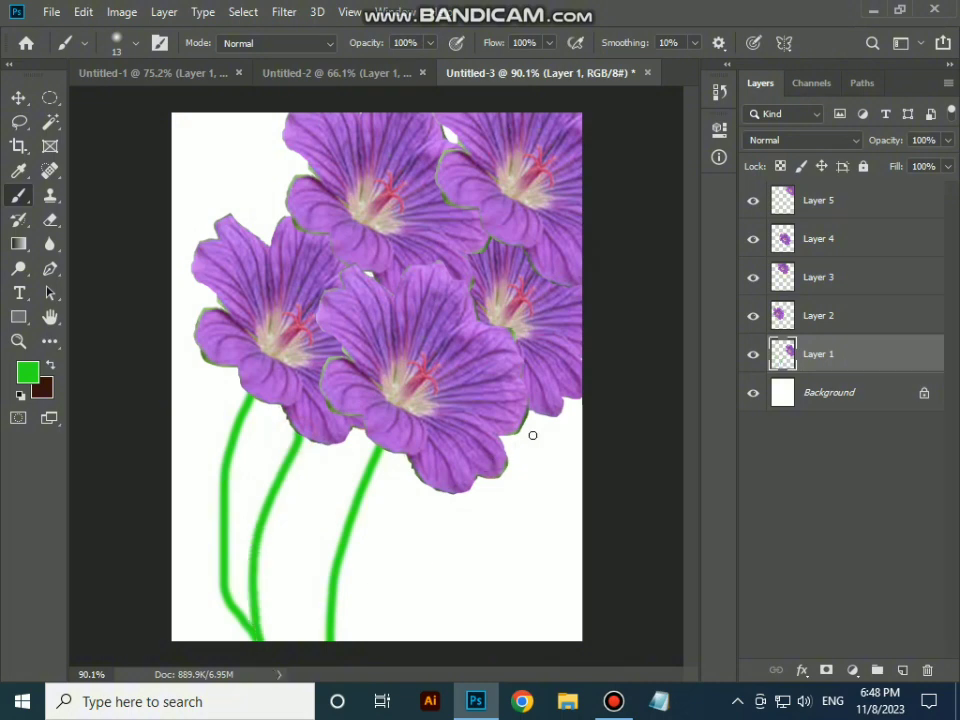
mouse_move(449, 478)
left_mouse_down()
mouse_move(397, 538)
mouse_move(371, 634)
left_mouse_up()
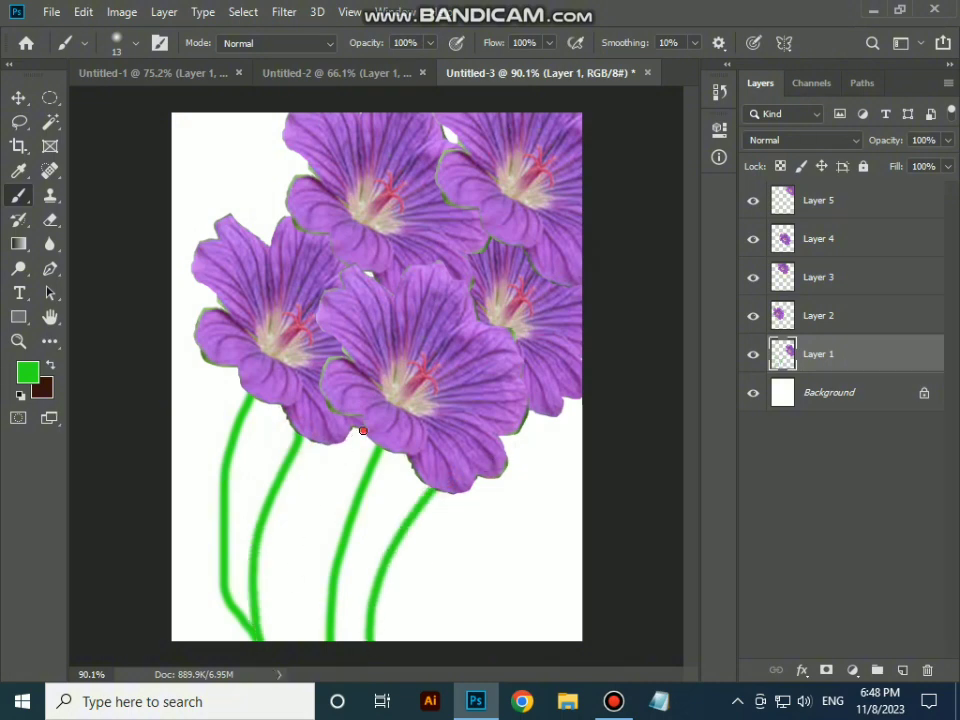
Paint a fifth green stem and outline leaves with inner veins along the stems on both sides of the bouquet.
mouse_move(363, 430)
left_mouse_down()
mouse_move(331, 480)
mouse_move(313, 546)
mouse_move(307, 657)
mouse_move(312, 649)
mouse_move(258, 601)
mouse_move(277, 560)
mouse_move(340, 537)
left_mouse_up()
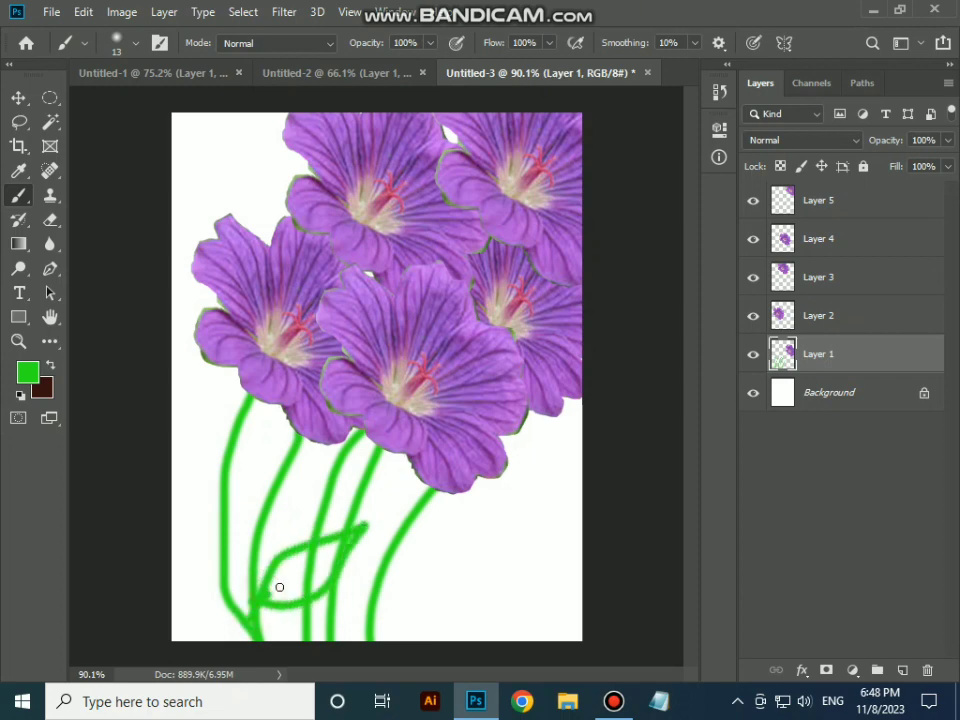
mouse_move(253, 565)
left_mouse_down()
mouse_move(190, 537)
mouse_move(210, 376)
mouse_move(238, 417)
mouse_move(265, 500)
mouse_move(235, 559)
left_mouse_up()
left_click_drag(234, 479, 246, 450)
mouse_move(294, 508)
left_mouse_down()
mouse_move(363, 460)
mouse_move(404, 472)
mouse_move(336, 509)
mouse_move(298, 503)
mouse_move(230, 590)
left_mouse_up()
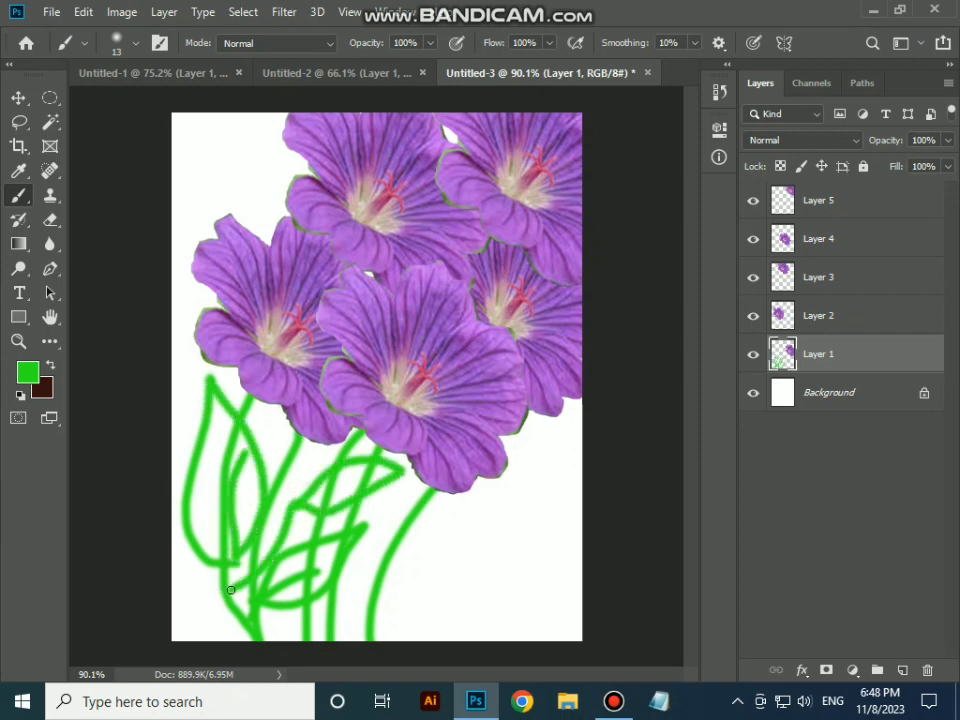
mouse_move(428, 544)
left_mouse_down()
mouse_move(553, 532)
mouse_move(471, 577)
mouse_move(388, 580)
mouse_move(407, 551)
mouse_move(484, 542)
mouse_move(487, 556)
mouse_move(416, 565)
mouse_move(375, 615)
left_mouse_up()
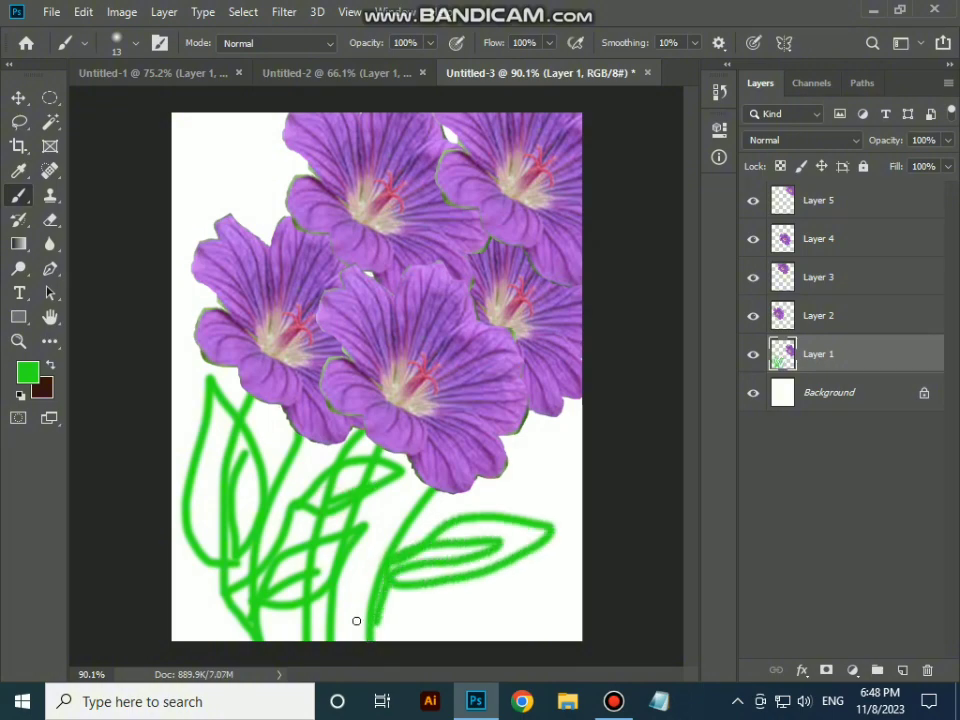
Brush green into the white gaps between the flowers and add a small leaf above the left flower.
scroll(557, 311, "up", 2)
scroll(296, 369, "down", 3)
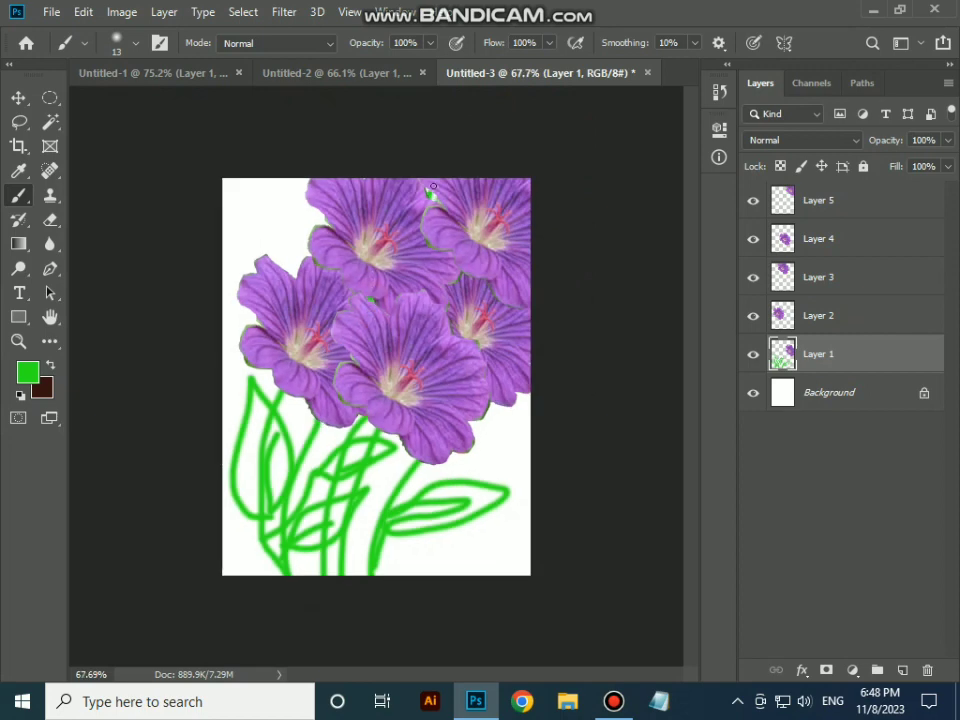
mouse_move(297, 252)
left_mouse_down()
mouse_move(294, 270)
mouse_move(287, 185)
mouse_move(300, 262)
left_mouse_up()
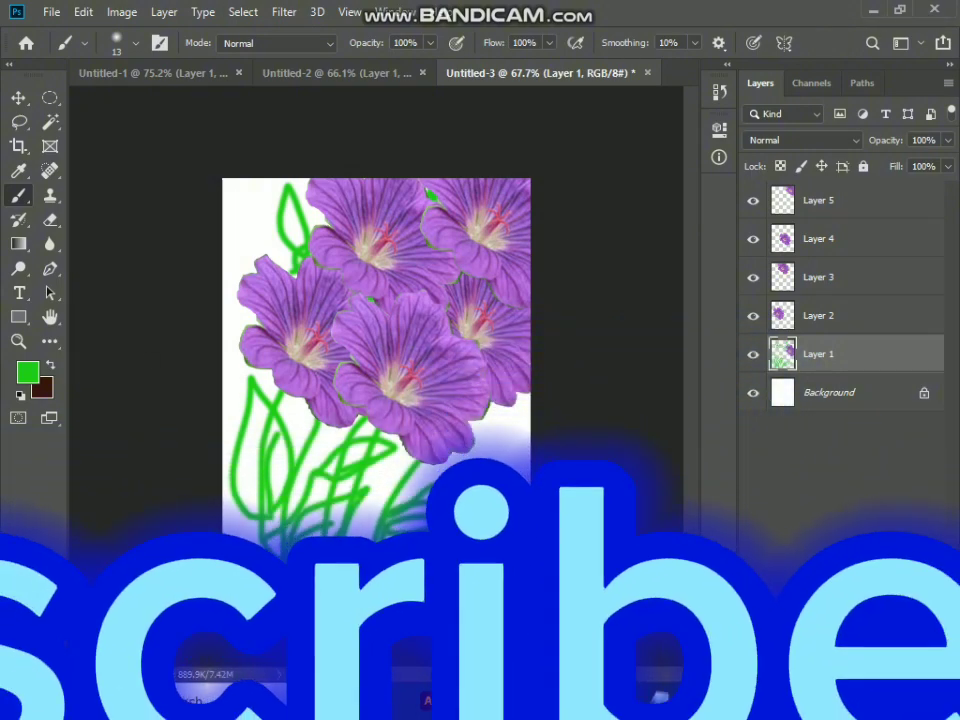
left_click(617, 700)
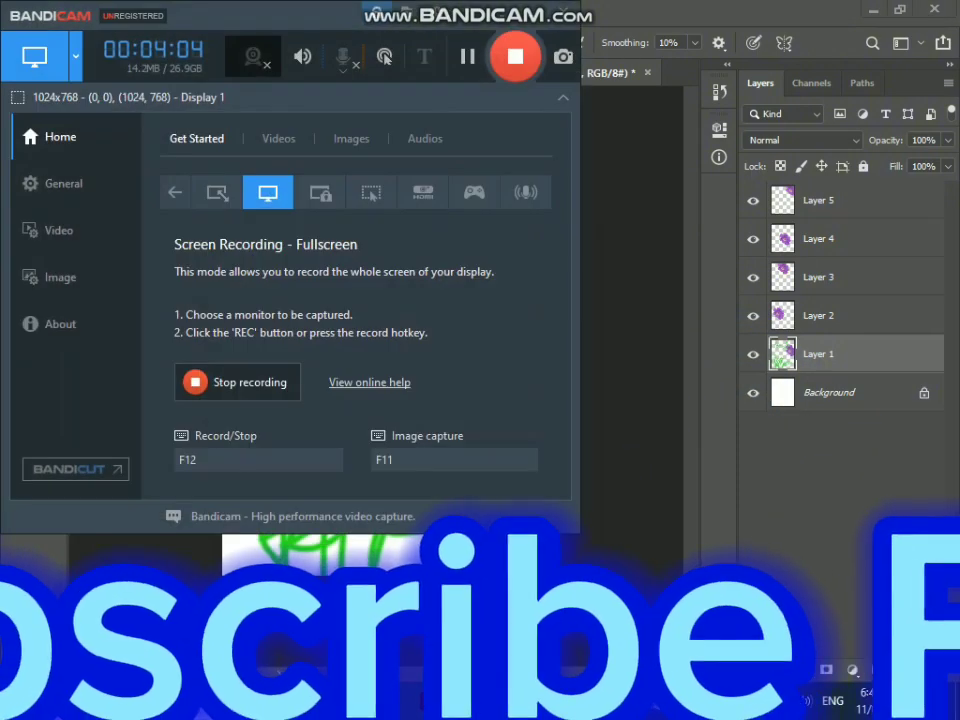
left_click(512, 60)
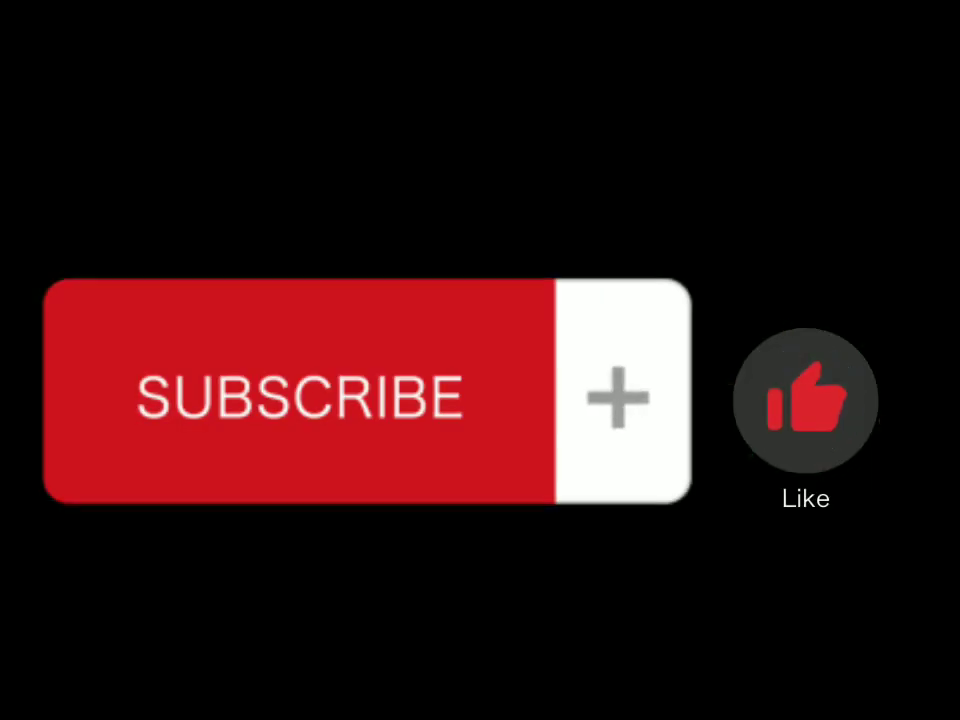